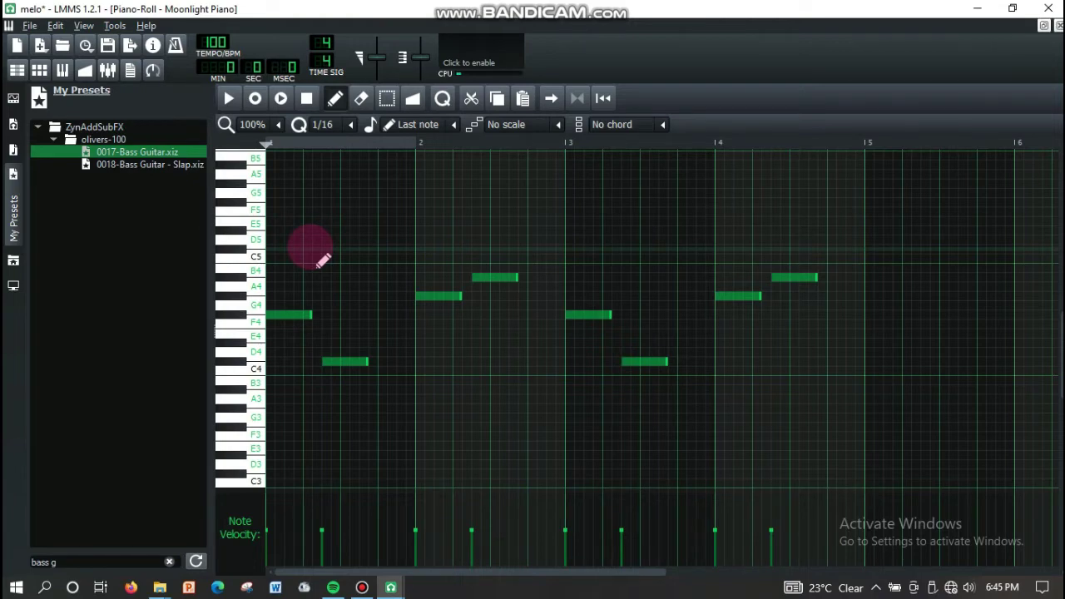
# - Play back the bass guitar pattern in the piano roll and return to the song editor
pyautogui.press('space')
pyautogui.press('space')
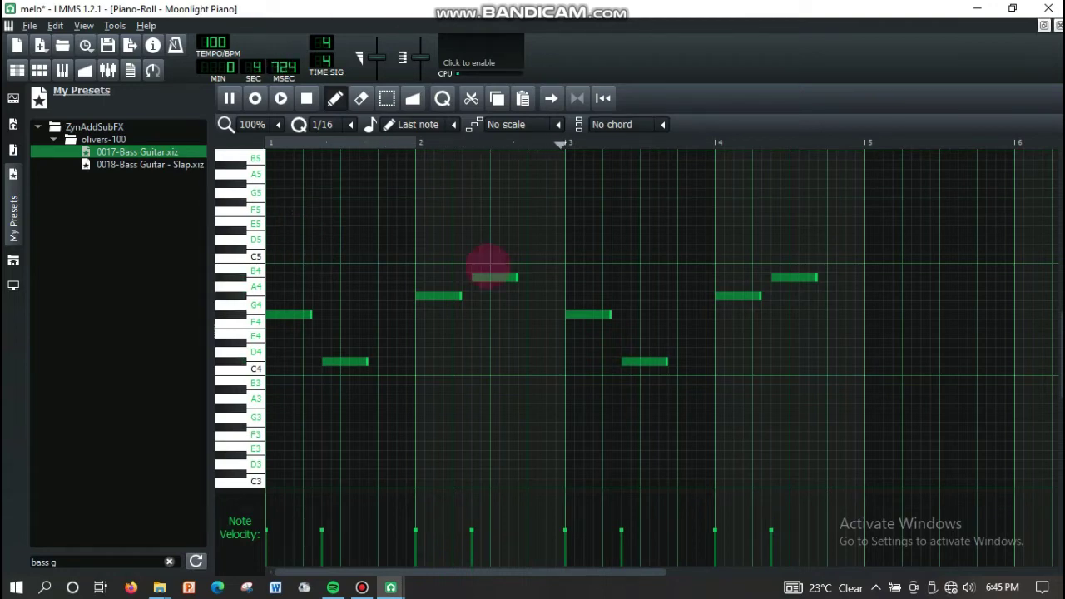
pyautogui.press('F5')
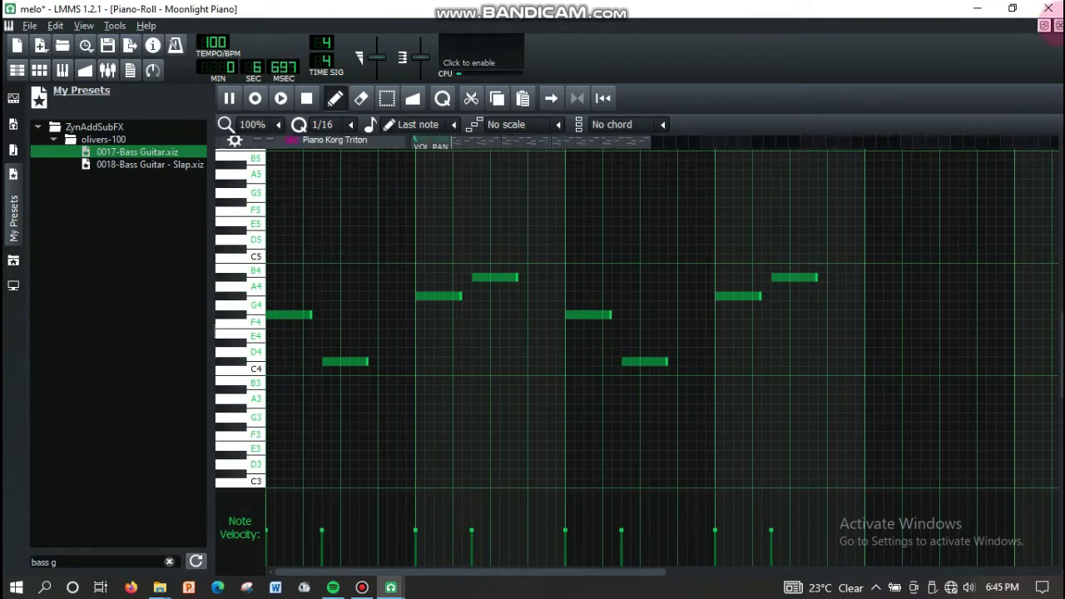
# - Examine the Calf Limiter LADSPA's input and output settings in the Bass Guitar track's effects chain
pyautogui.click(378, 522)
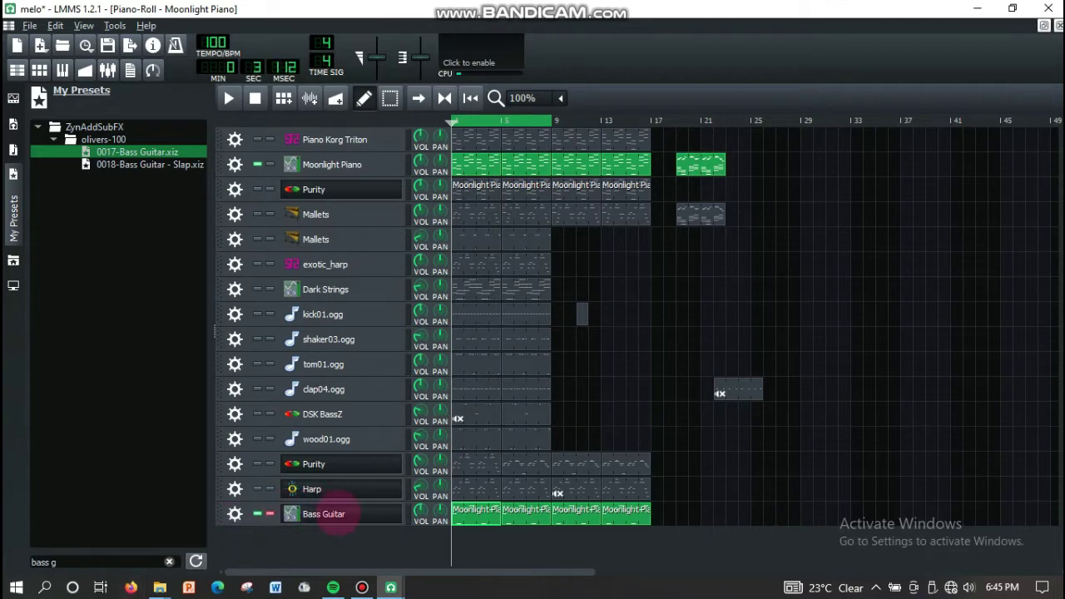
pyautogui.click(337, 514)
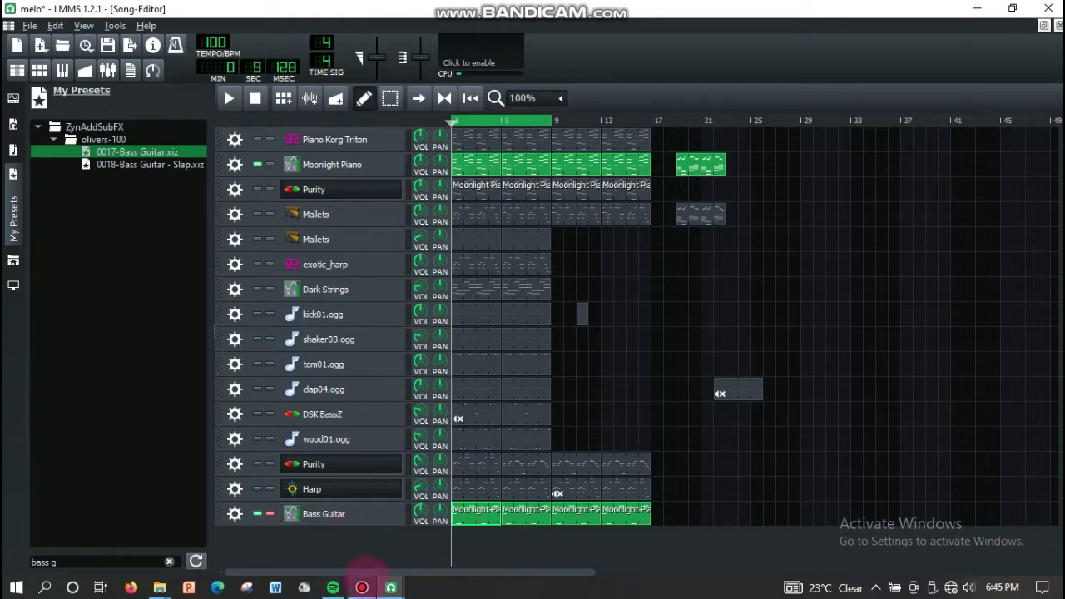
pyautogui.moveTo(364, 583)
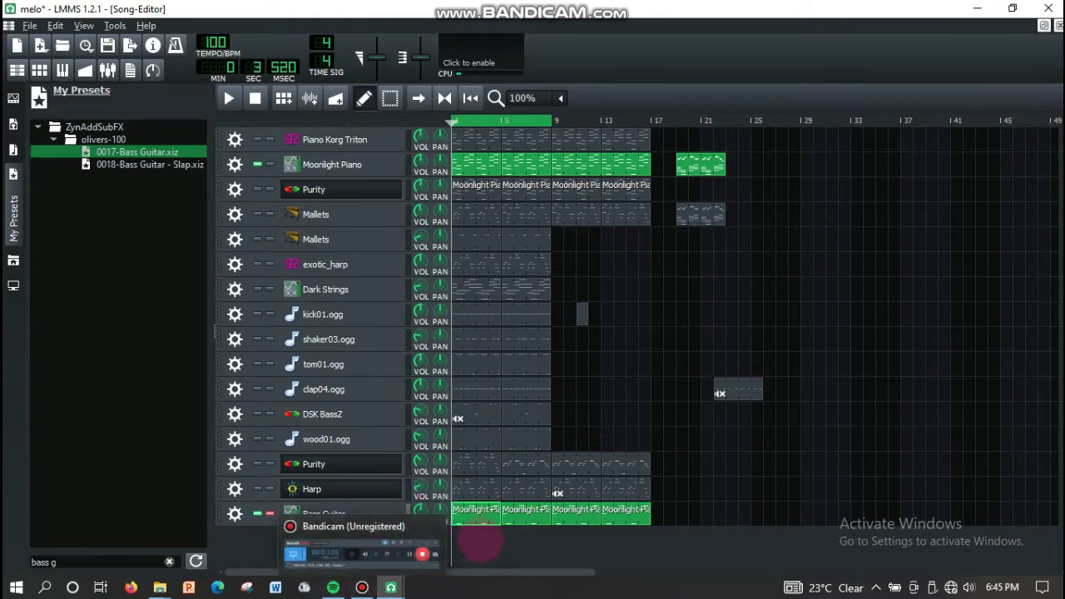
pyautogui.click(324, 513)
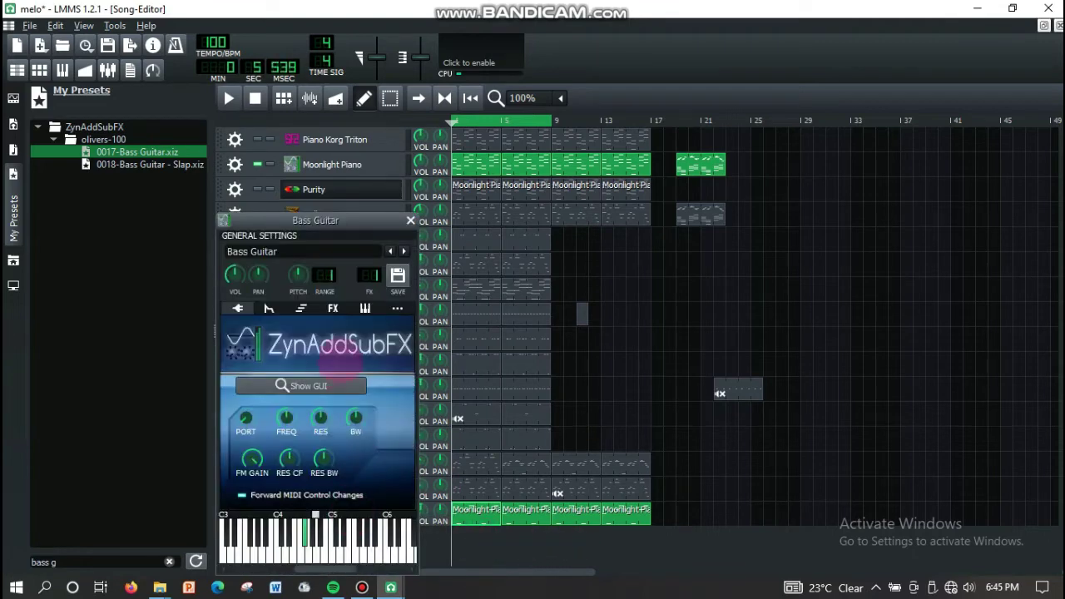
pyautogui.click(333, 308)
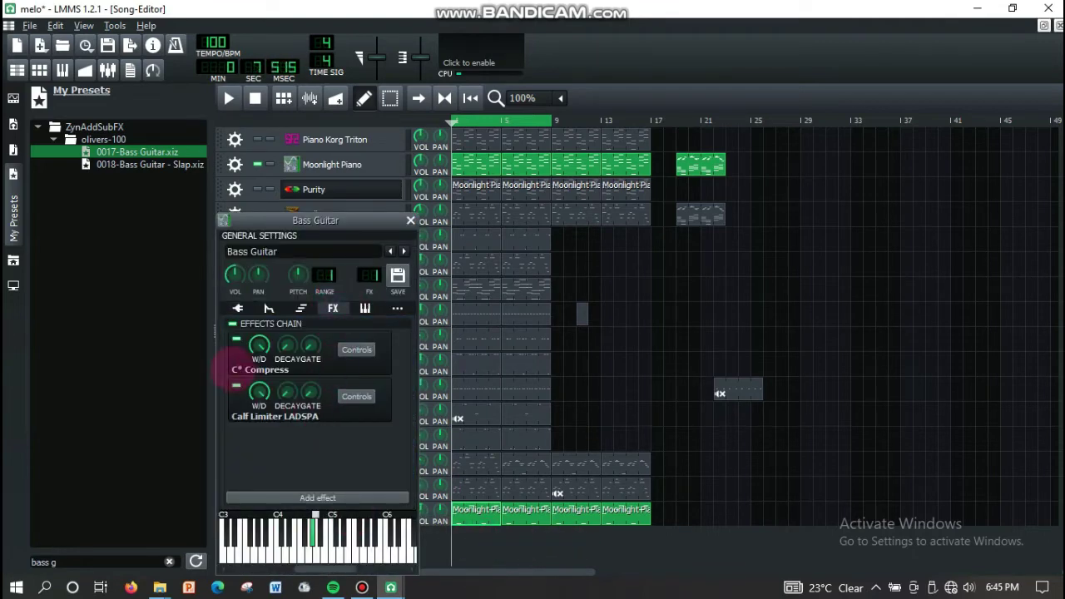
pyautogui.click(354, 397)
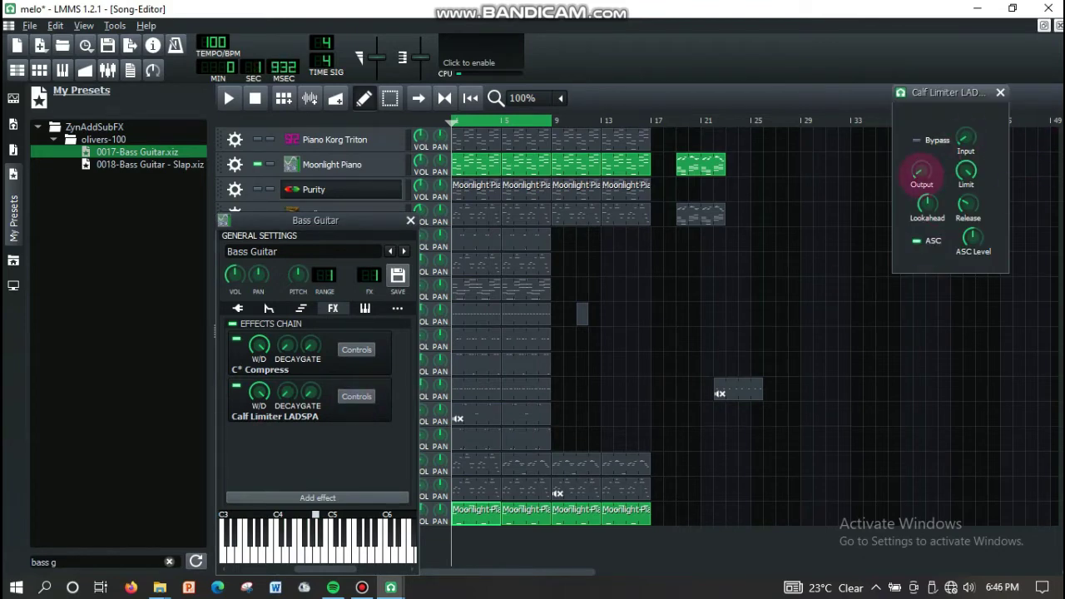
pyautogui.click(921, 171)
pyautogui.moveTo(965, 137); pyautogui.dragTo(966, 141)
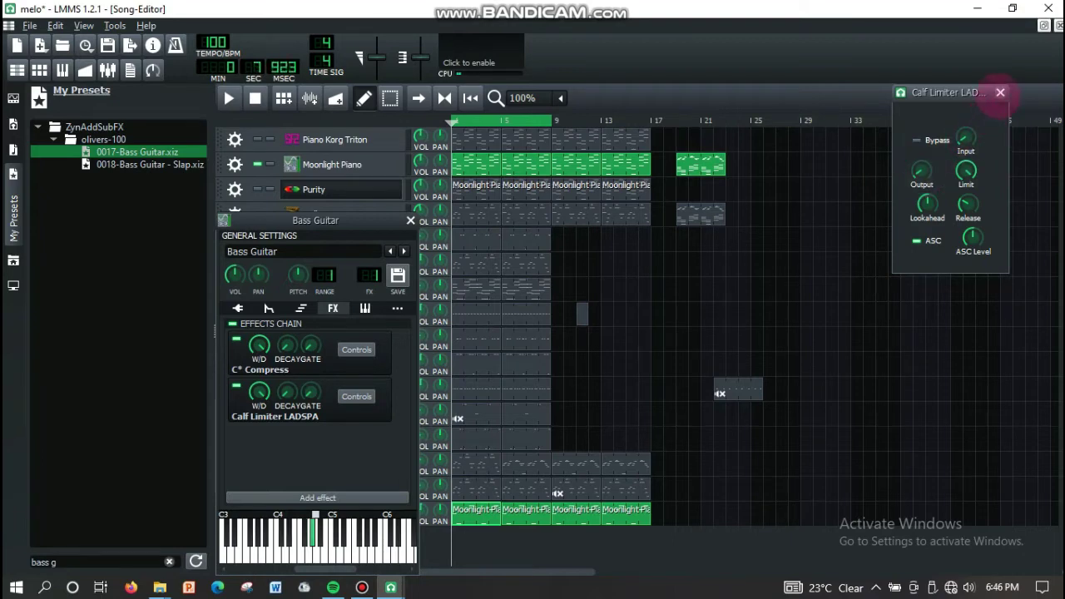
pyautogui.click(1000, 92)
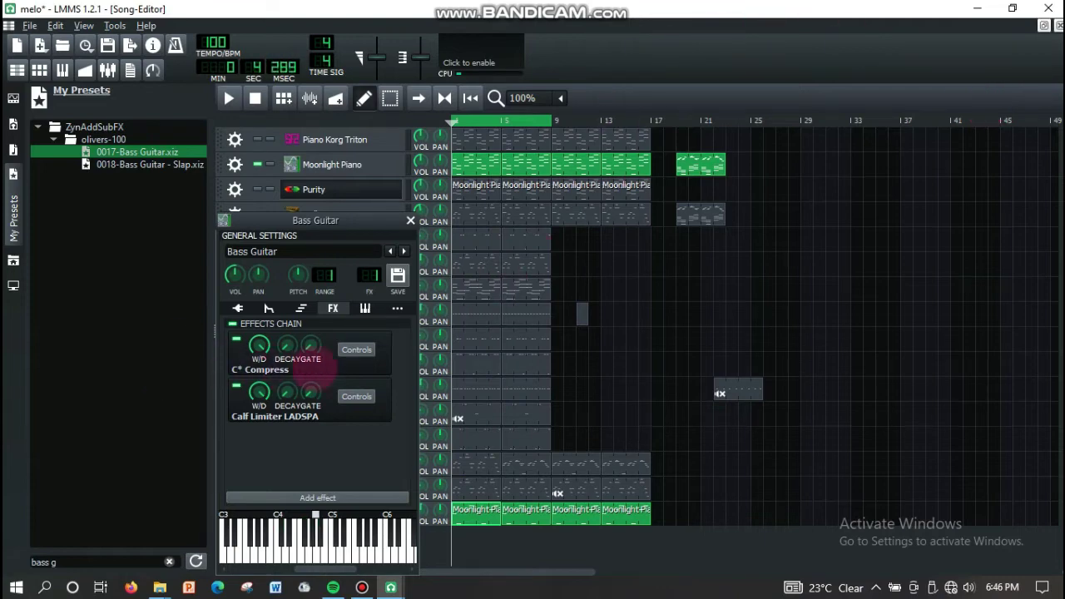
# - Examine the C* Compress gain, ratio, threshold, attack and Link Channels settings on the bass, and close the Bass Guitar instrument
pyautogui.click(357, 349)
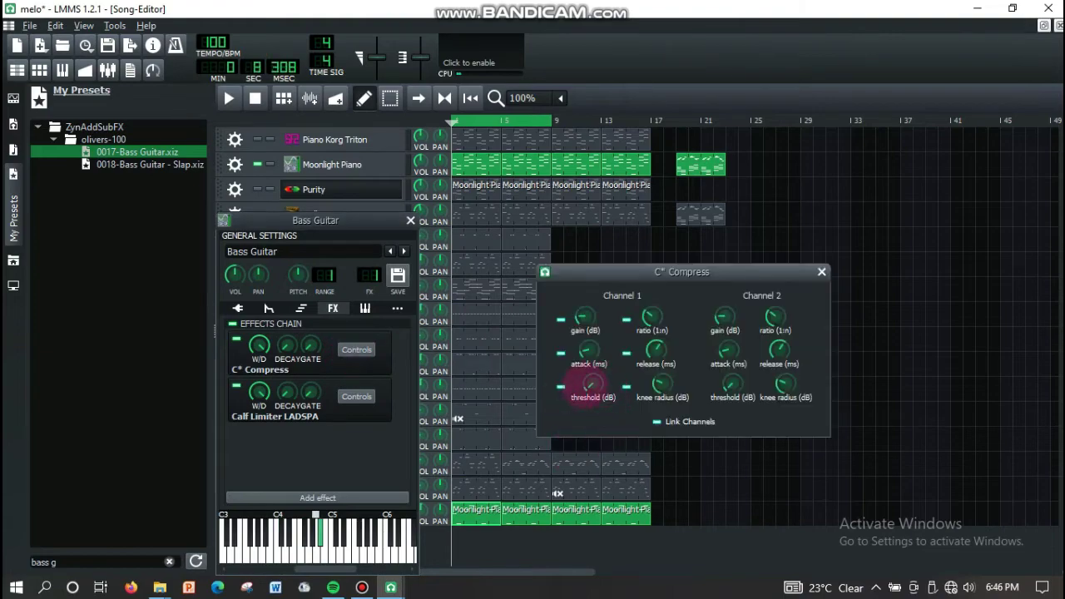
pyautogui.click(592, 384)
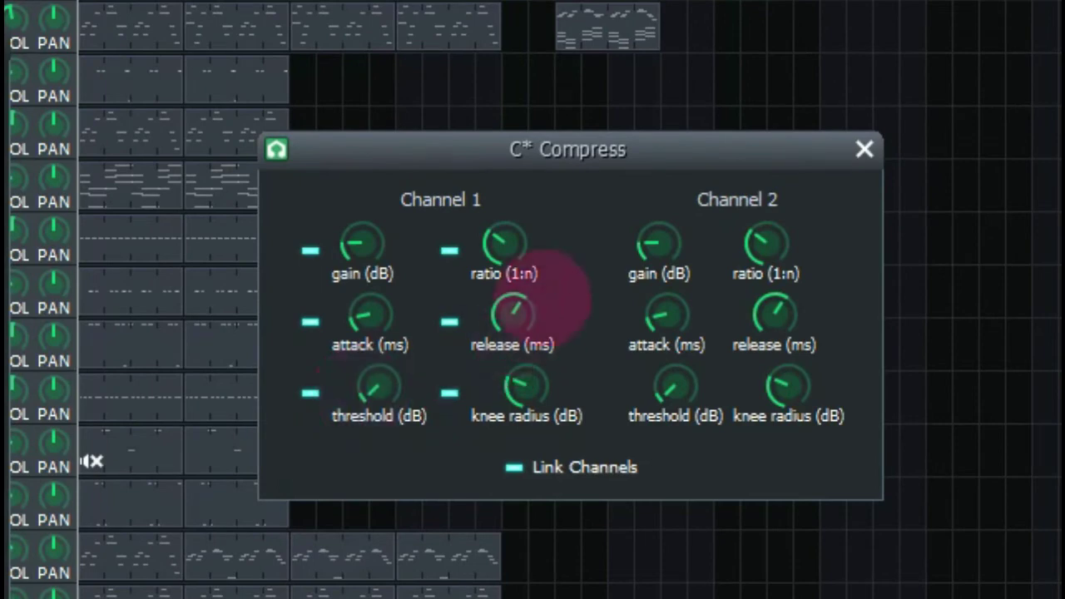
pyautogui.click(653, 241)
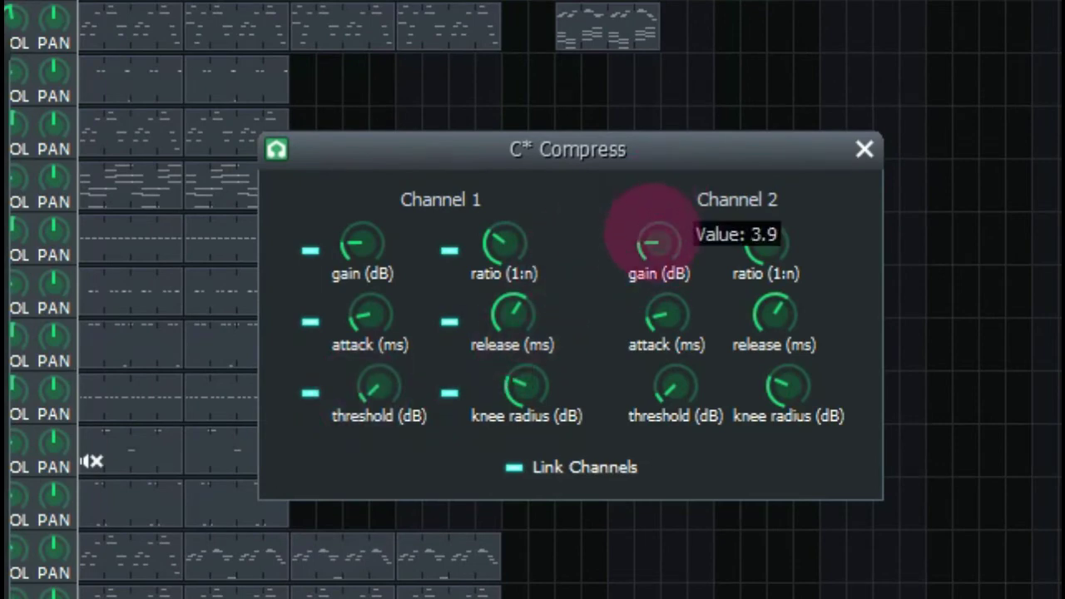
pyautogui.click(761, 242)
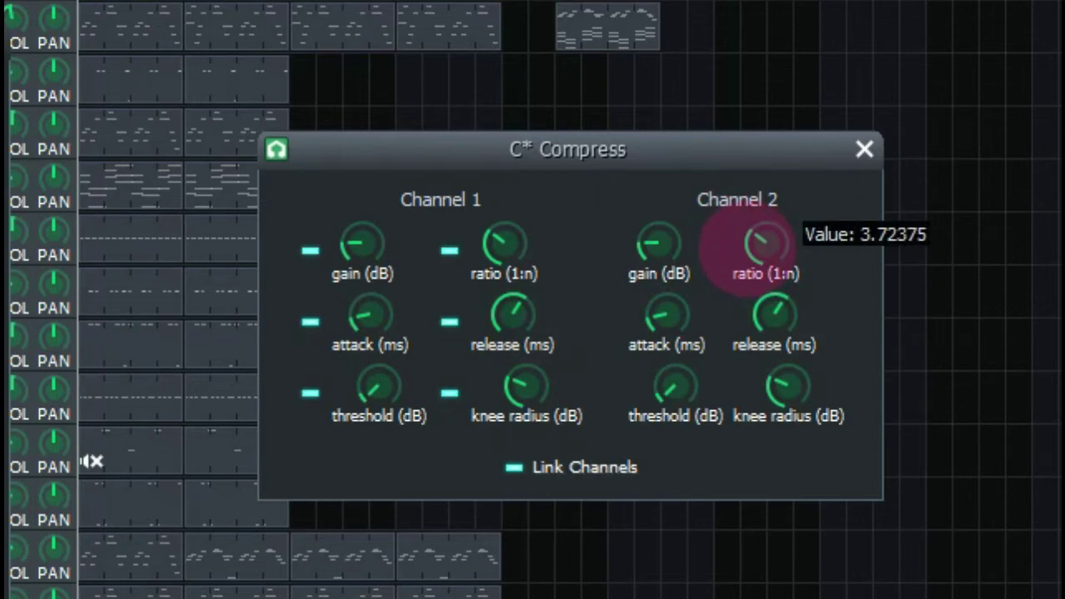
pyautogui.click(670, 387)
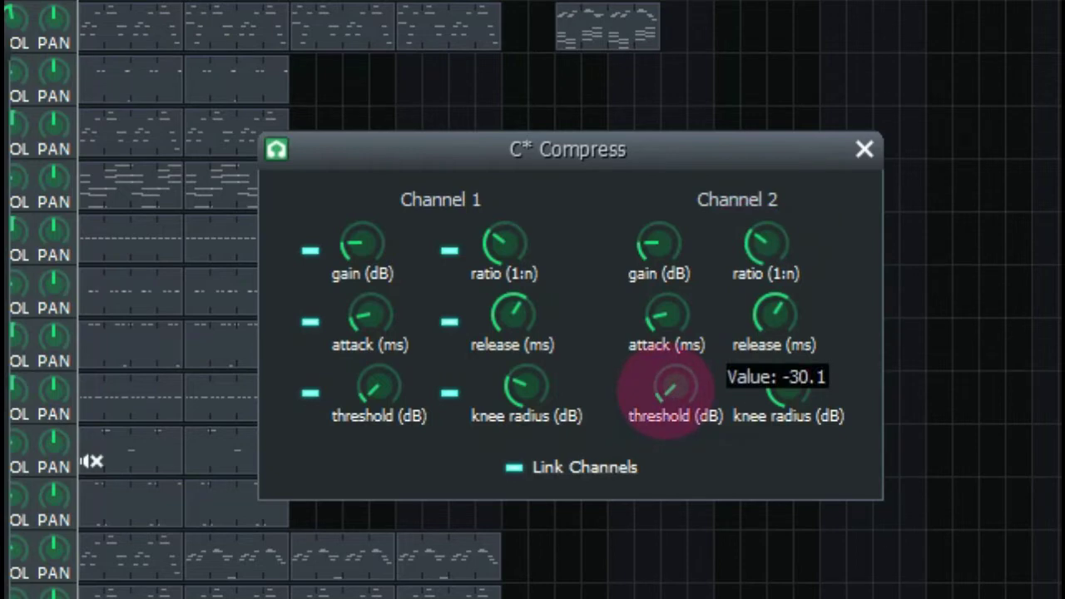
pyautogui.click(369, 386)
pyautogui.click(369, 314)
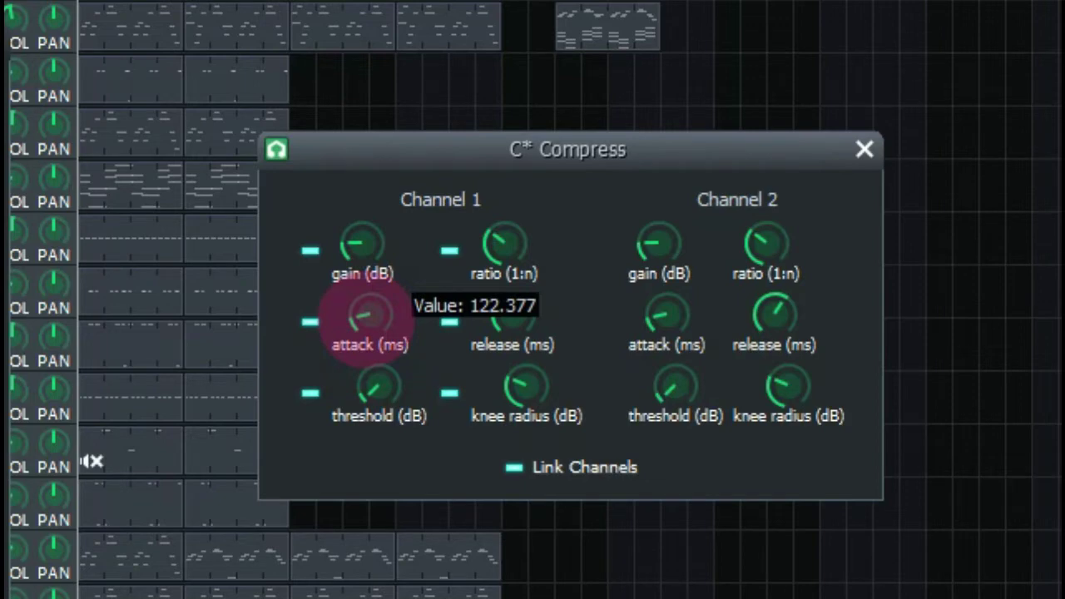
pyautogui.click(340, 245)
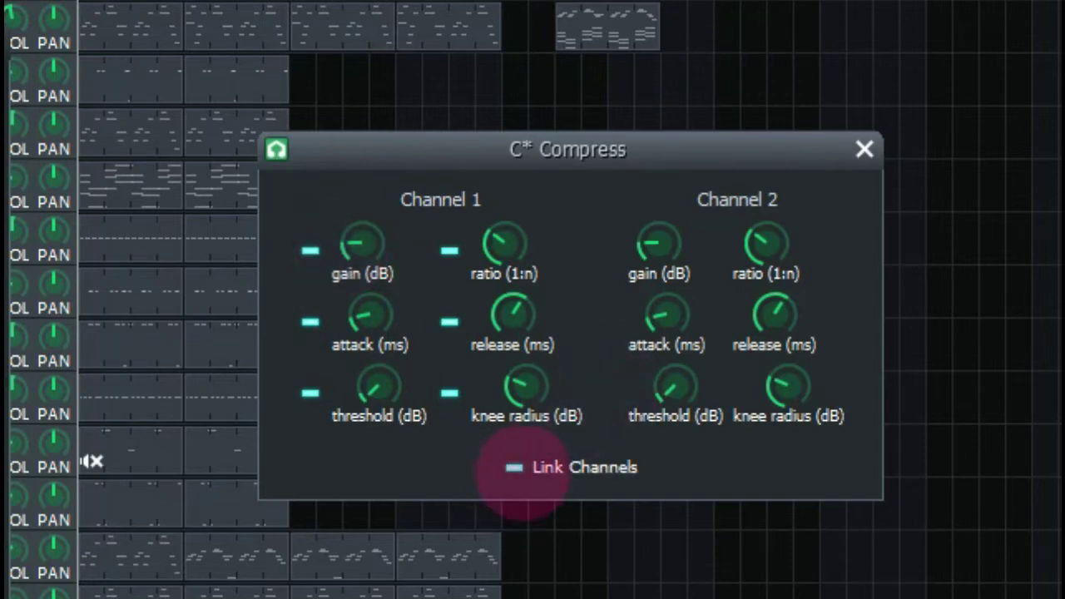
pyautogui.click(516, 470)
pyautogui.click(516, 470)
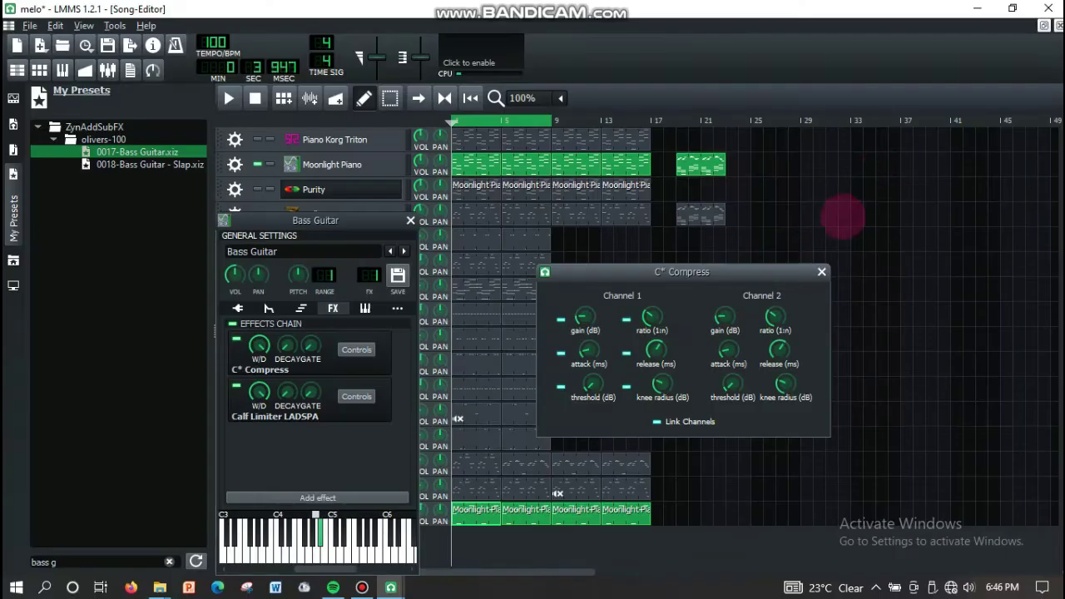
pyautogui.click(821, 271)
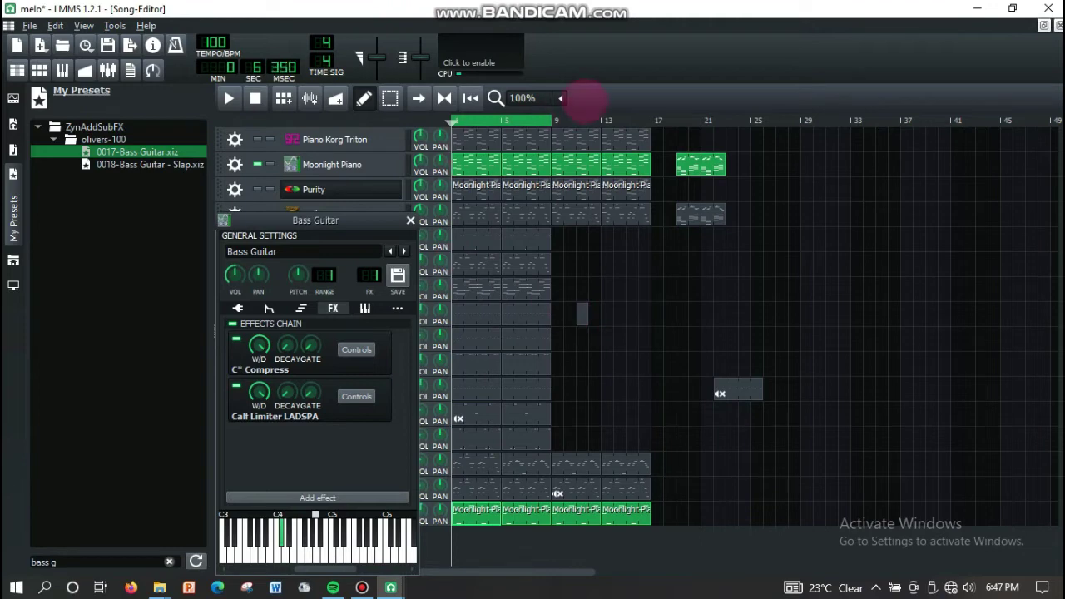
pyautogui.click(410, 221)
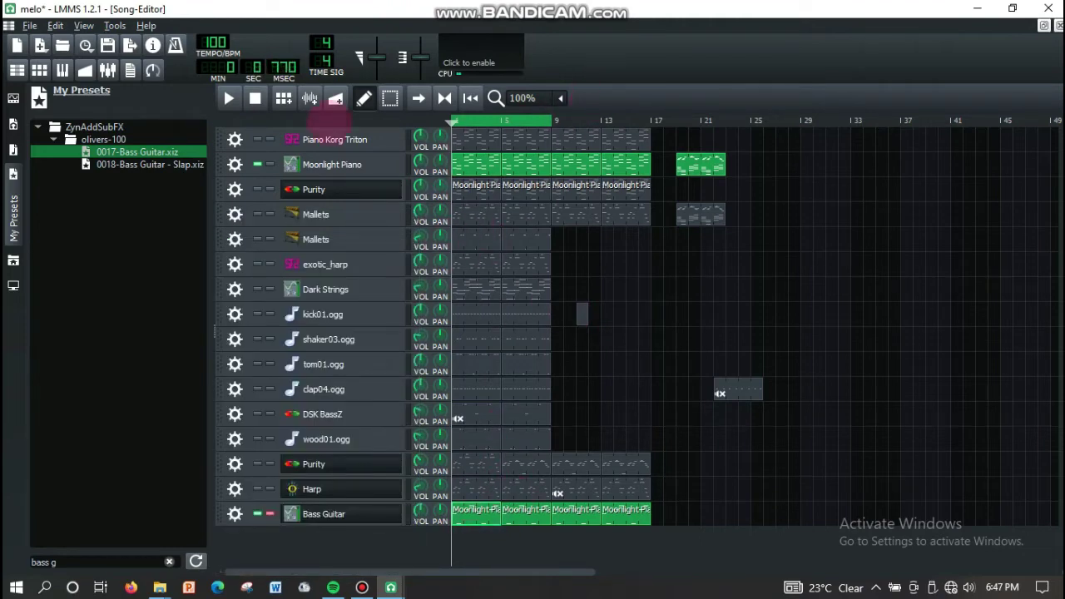
# - Play the song and search the presets for "bass g"
pyautogui.click(229, 98)
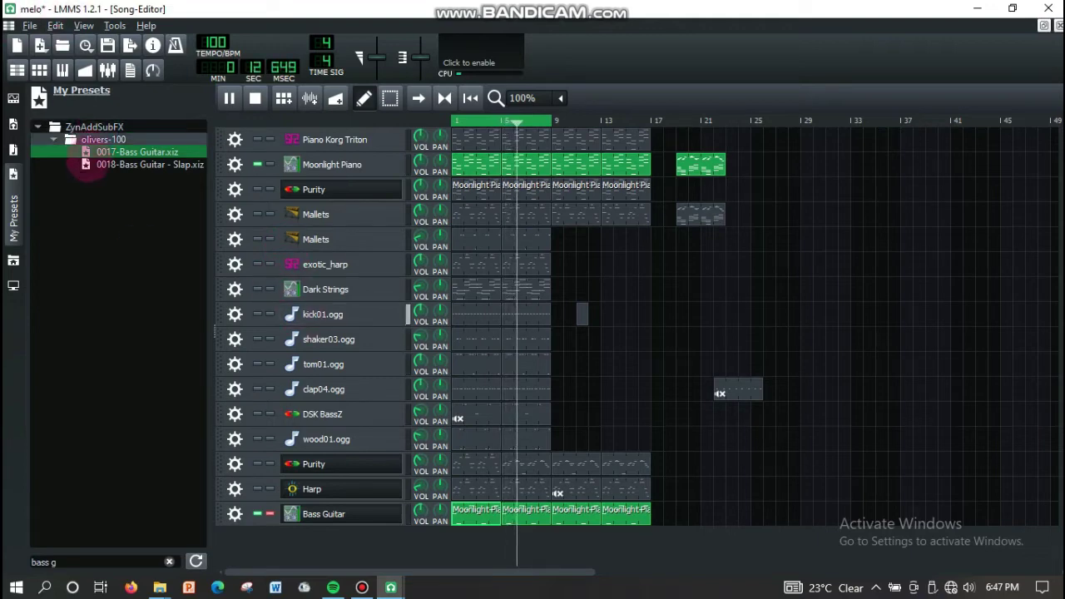
pyautogui.click(71, 563)
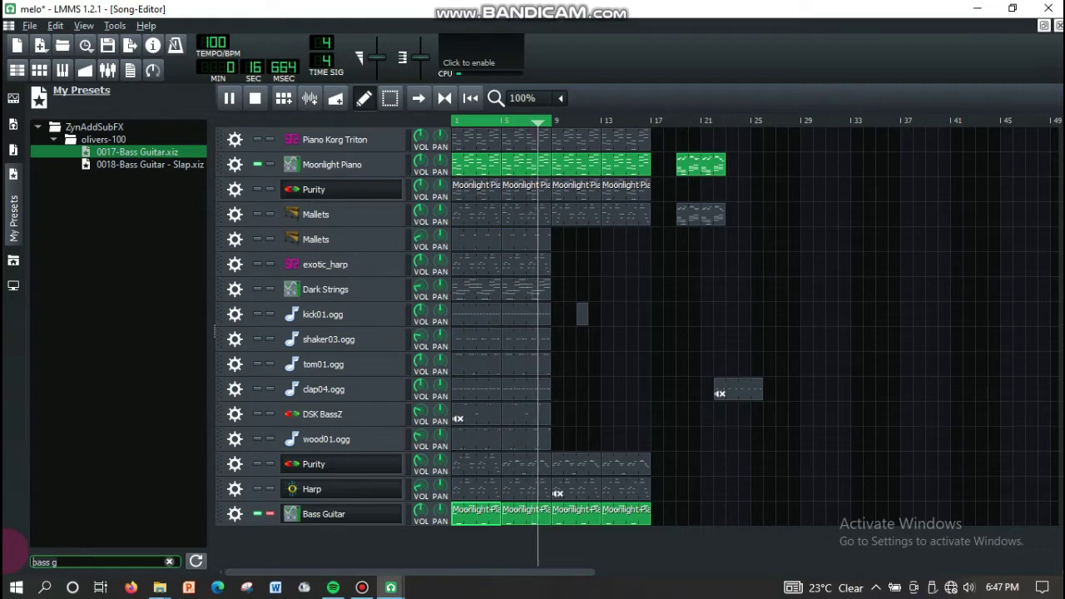
pyautogui.press('BackSpace')
pyautogui.press('BackSpace')
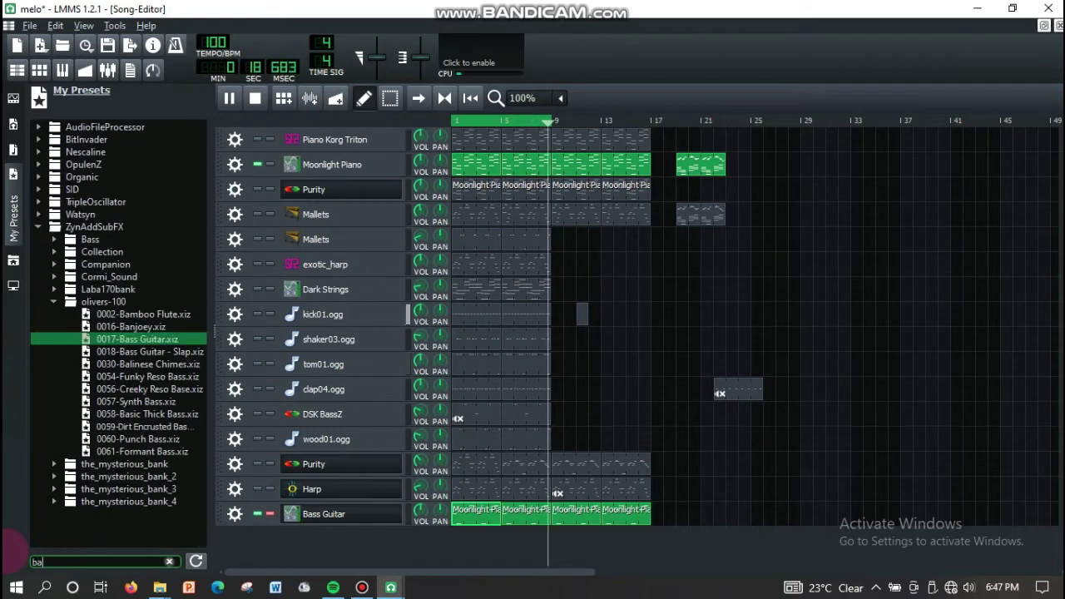
pyautogui.write('g')
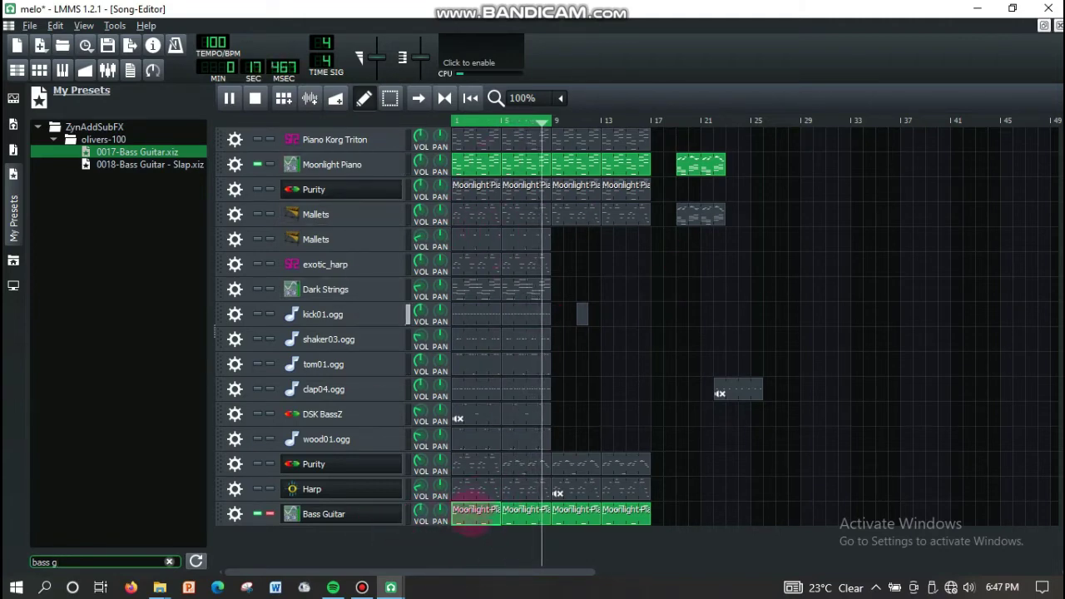
# - Play the first Bass Guitar pattern in the piano roll, and return to the song editor
pyautogui.doubleClick(471, 519)
pyautogui.press('space')
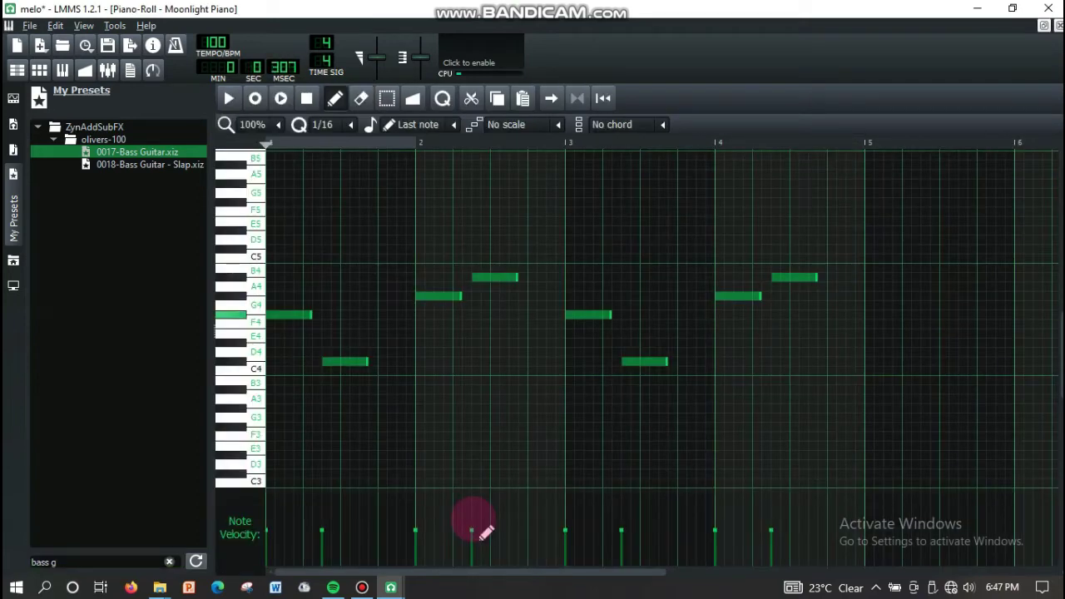
pyautogui.press('space')
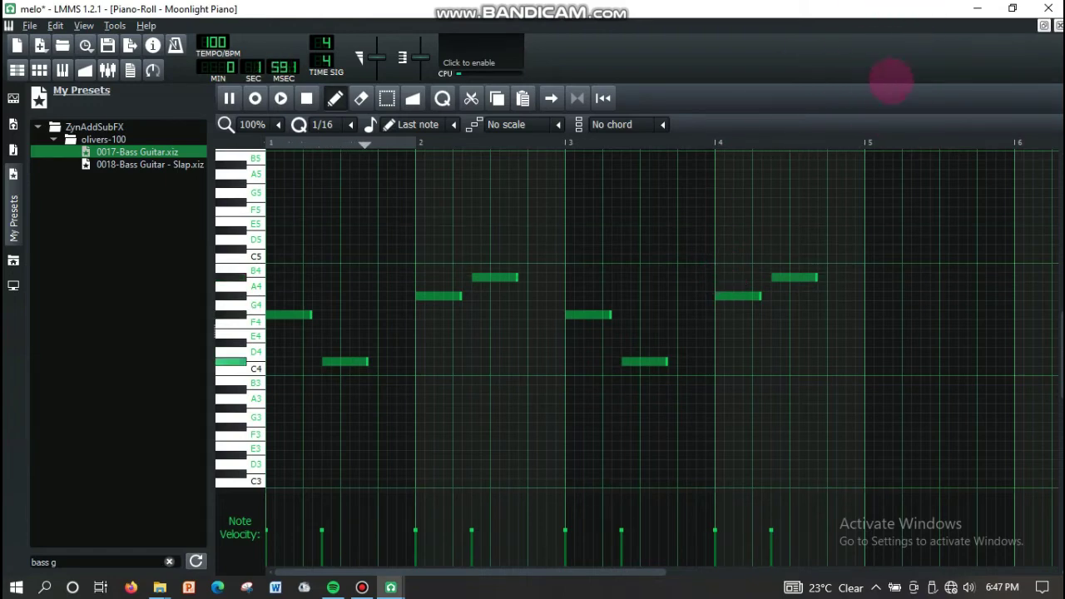
pyautogui.click(1058, 25)
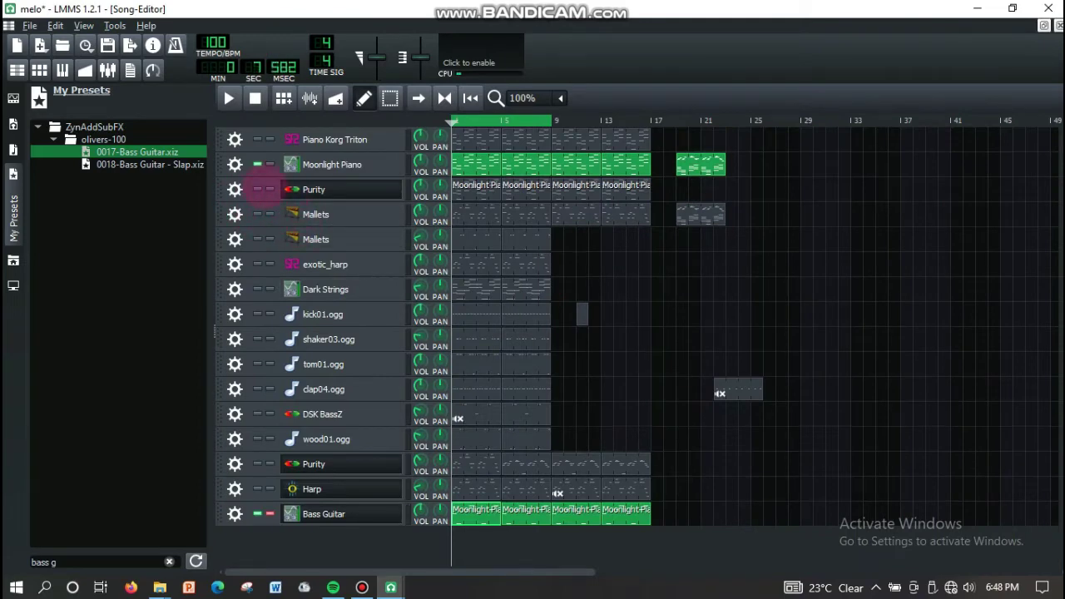
# - Unmute the upper Purity track and play its first pattern in the piano roll
pyautogui.click(258, 189)
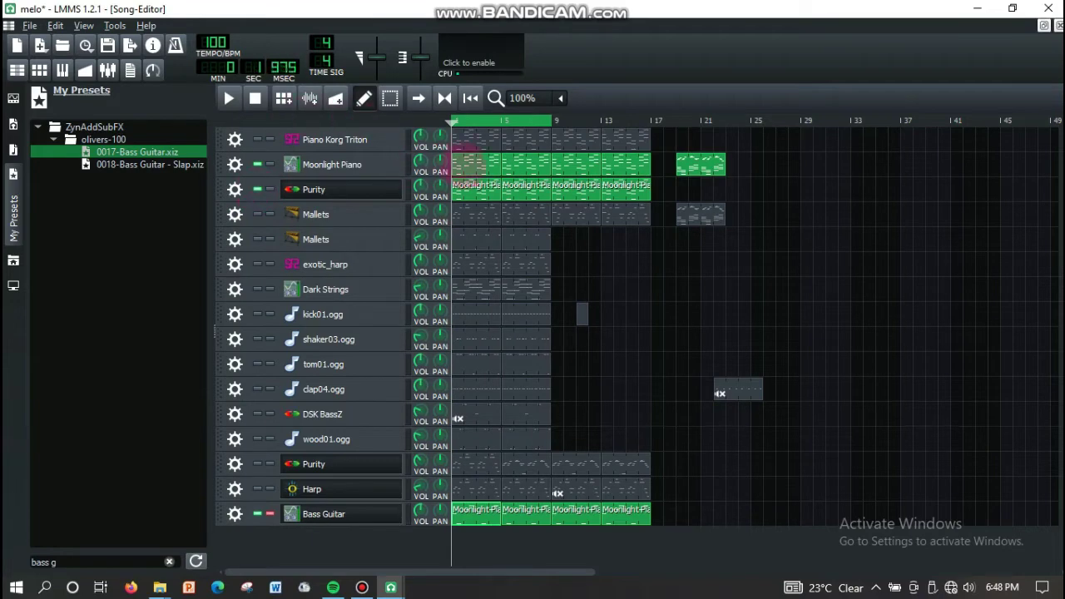
pyautogui.doubleClick(470, 192)
pyautogui.press('space')
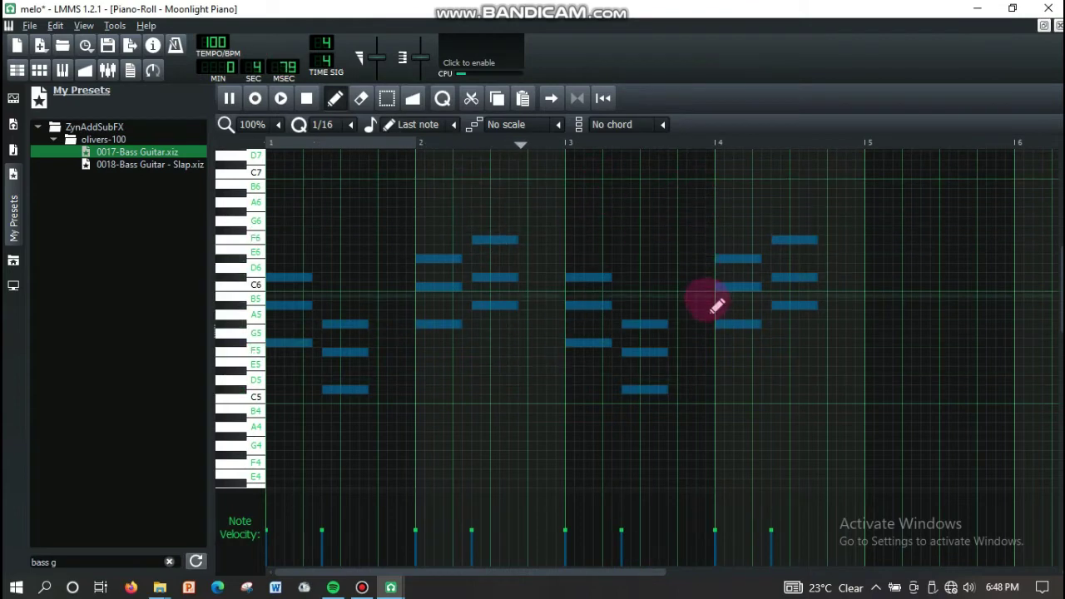
pyautogui.click(1058, 25)
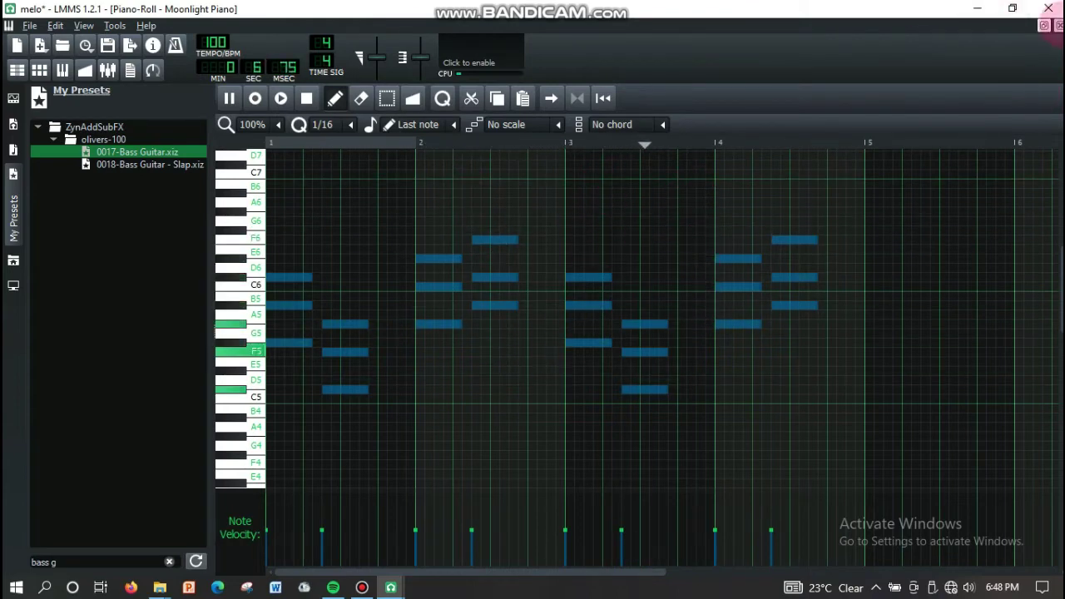
# - Play the first Moonlight Piano pattern in the piano roll and return to the song editor
pyautogui.doubleClick(462, 167)
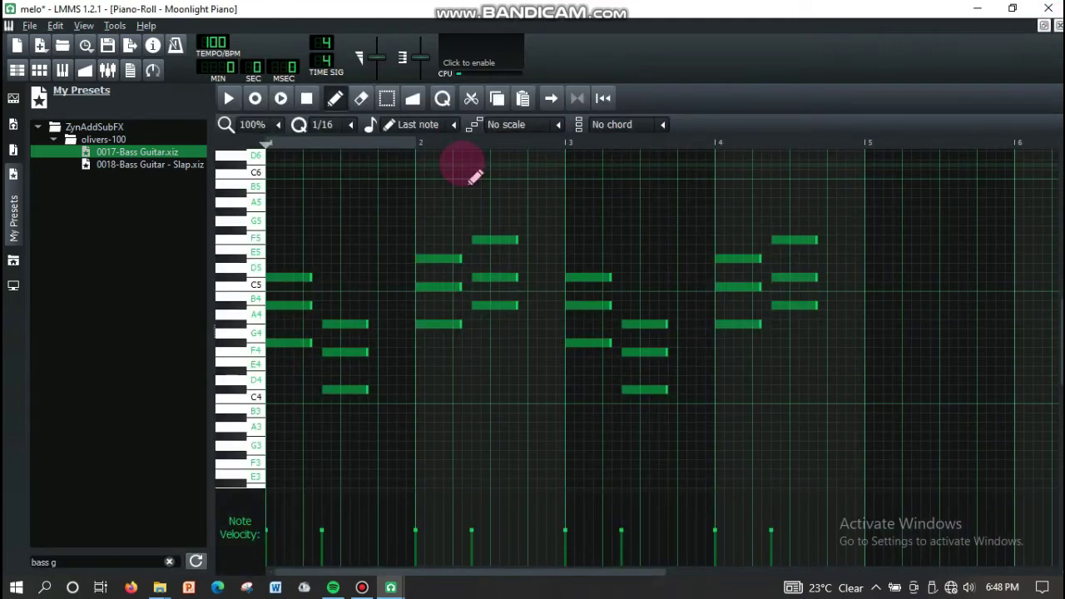
pyautogui.press('space')
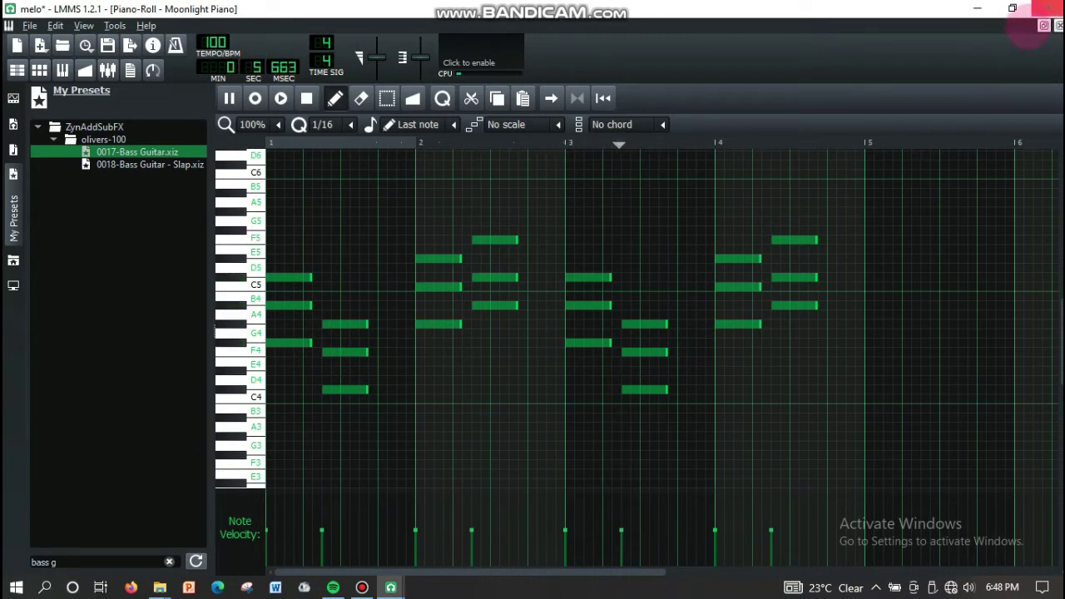
pyautogui.press('F5')
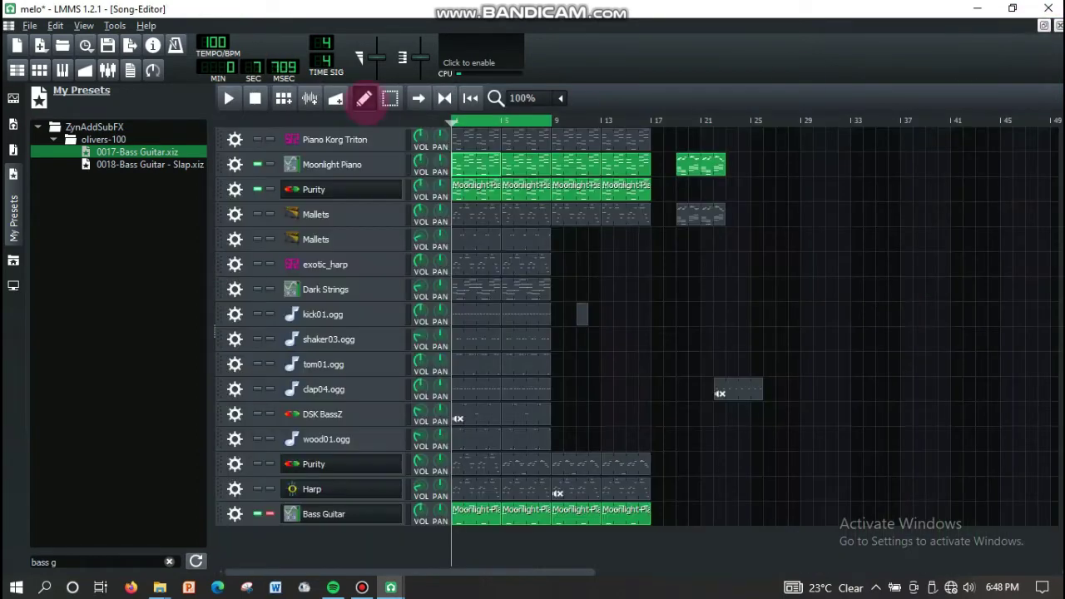
# - Play the song with the unmuted tracks and open the first Bass Guitar pattern in the piano roll
pyautogui.click(229, 98)
pyautogui.click(229, 98)
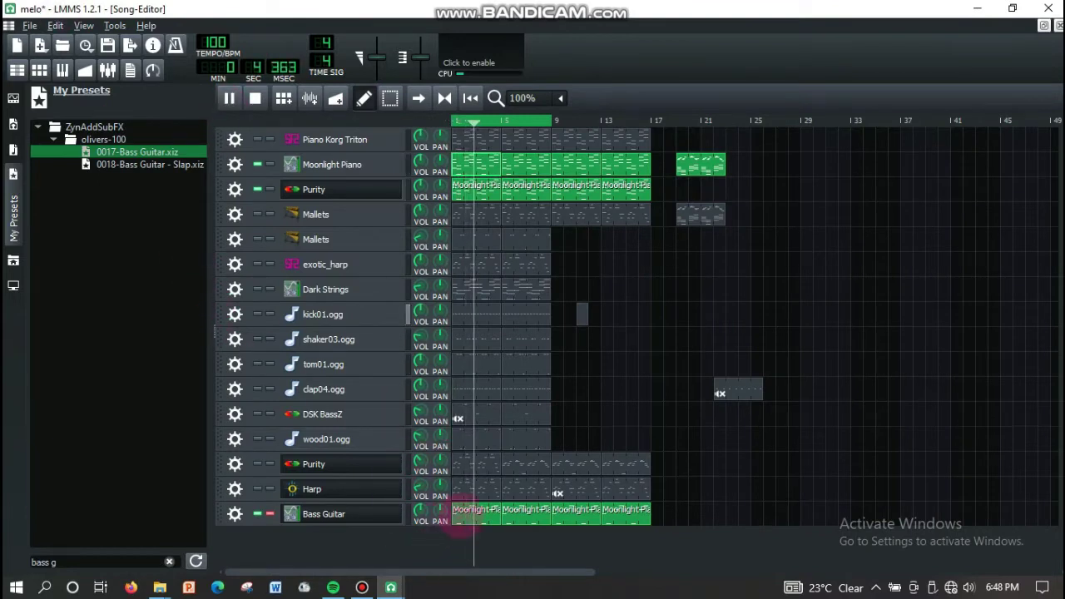
pyautogui.doubleClick(463, 514)
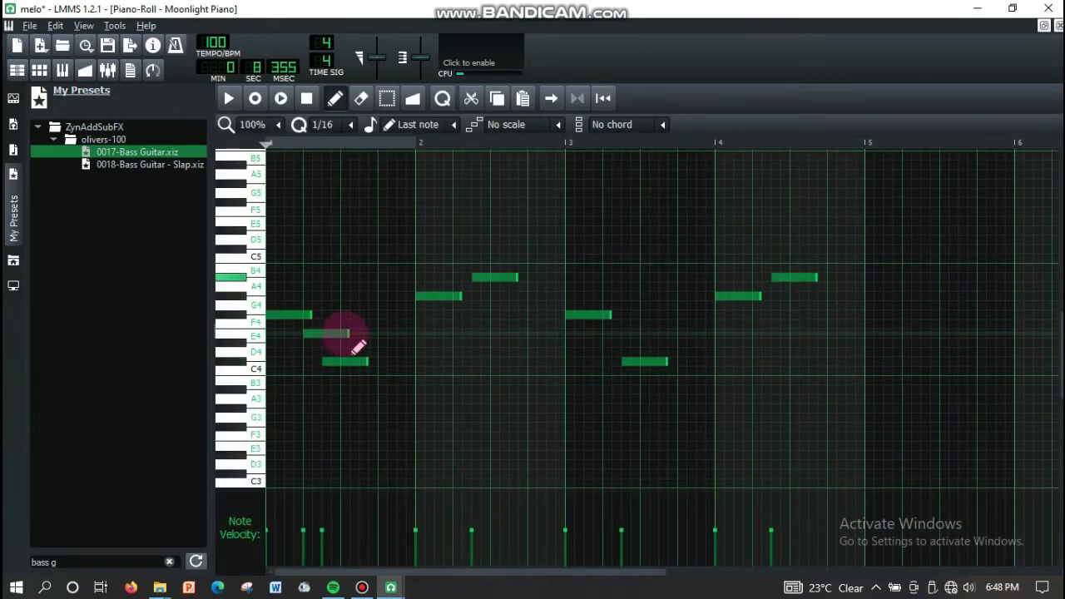
# - With the pattern playing, shape a sixteenth-length C#4 note just before the long C#4 note in bar 1
pyautogui.moveTo(328, 348); pyautogui.dragTo(328, 354)
pyautogui.click(228, 99)
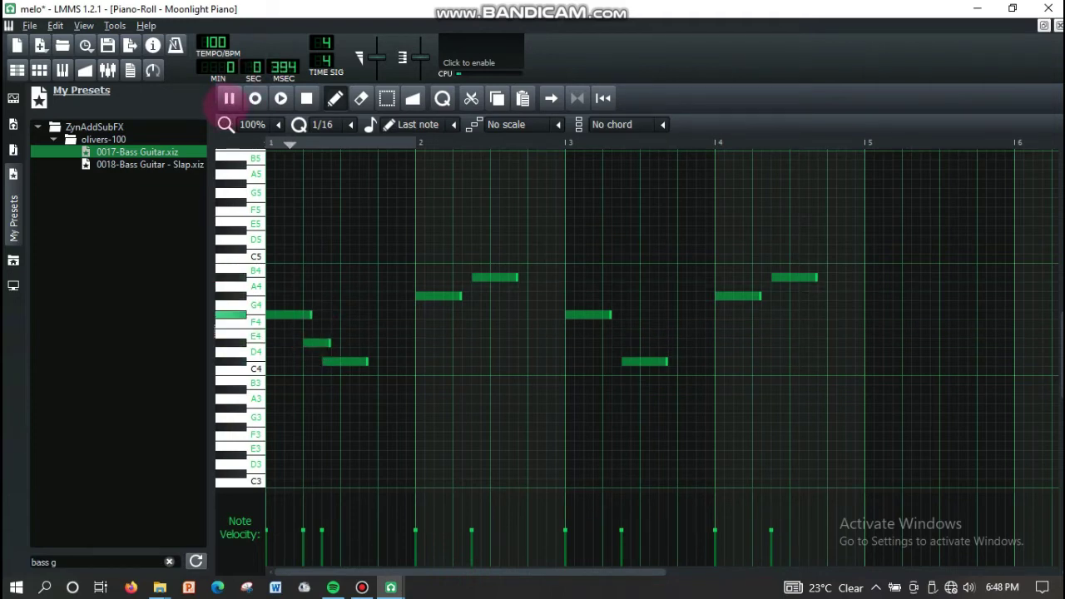
pyautogui.click(317, 344)
pyautogui.moveTo(330, 352); pyautogui.dragTo(329, 348)
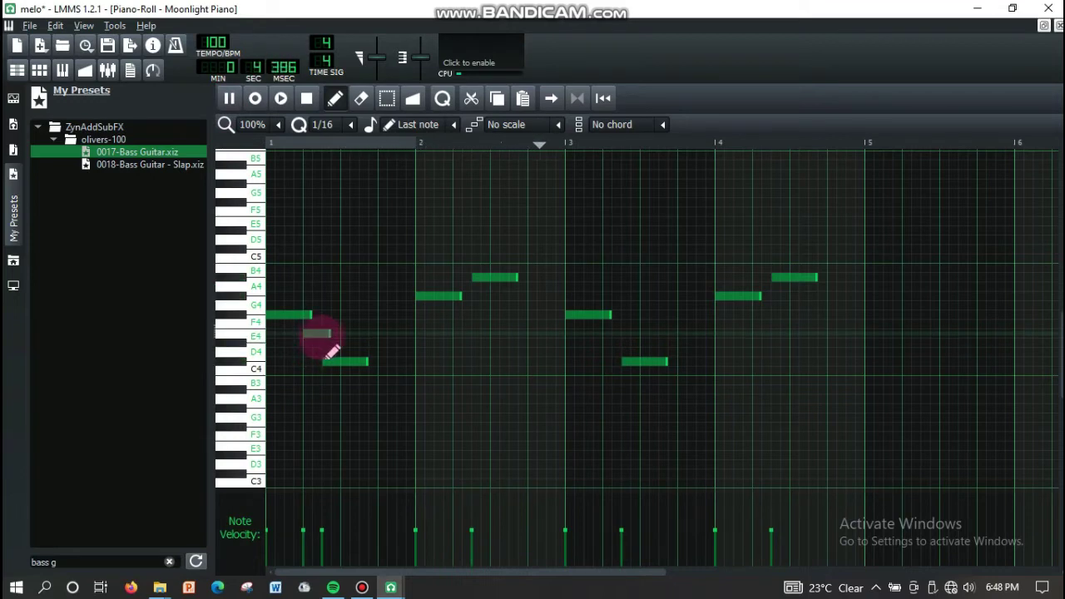
pyautogui.moveTo(321, 349); pyautogui.dragTo(321, 372)
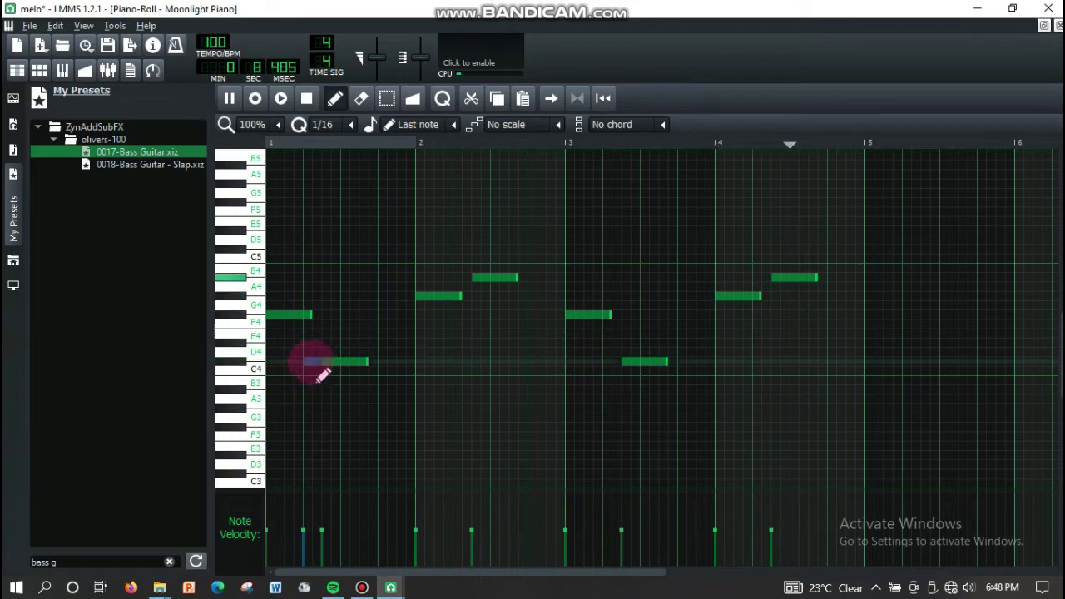
pyautogui.moveTo(315, 381); pyautogui.dragTo(316, 381)
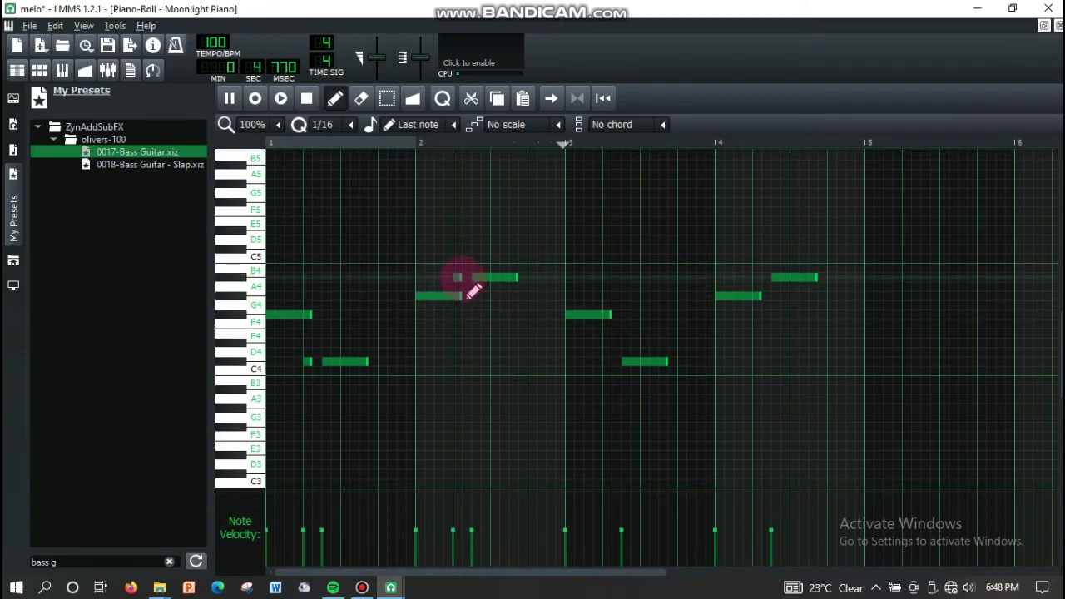
# - Add sixteenth-length notes before the second long note of each remaining bar: A#4 in bars 2 and 4, C#4 in bar 3
pyautogui.moveTo(458, 277); pyautogui.dragTo(457, 277)
pyautogui.click(607, 361)
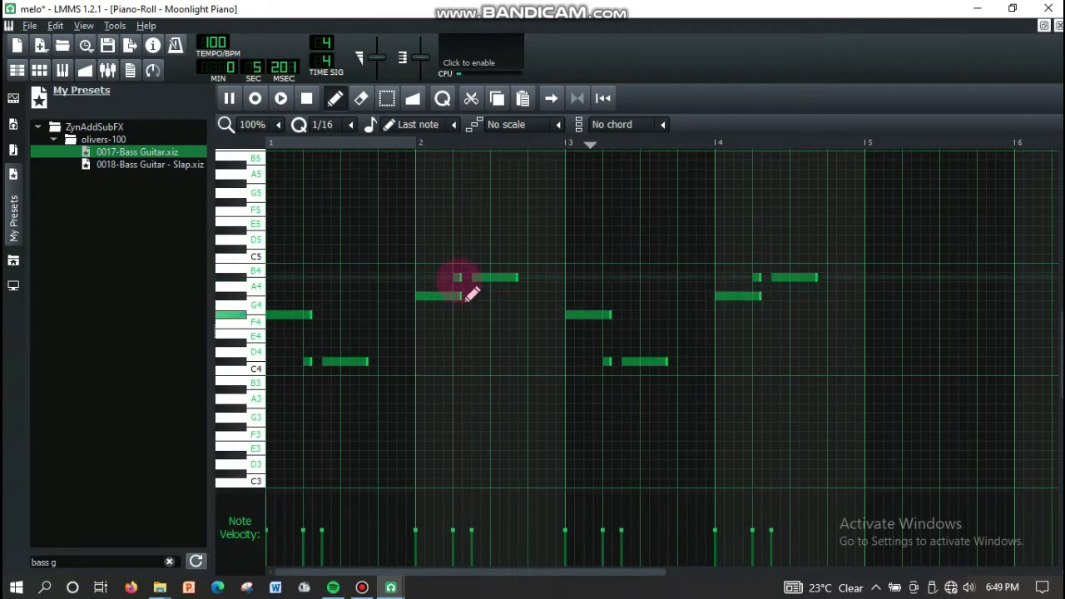
# - Delete the short A#4 notes in bars 2 and 4, and return to the song editor
pyautogui.rightClick(457, 277)
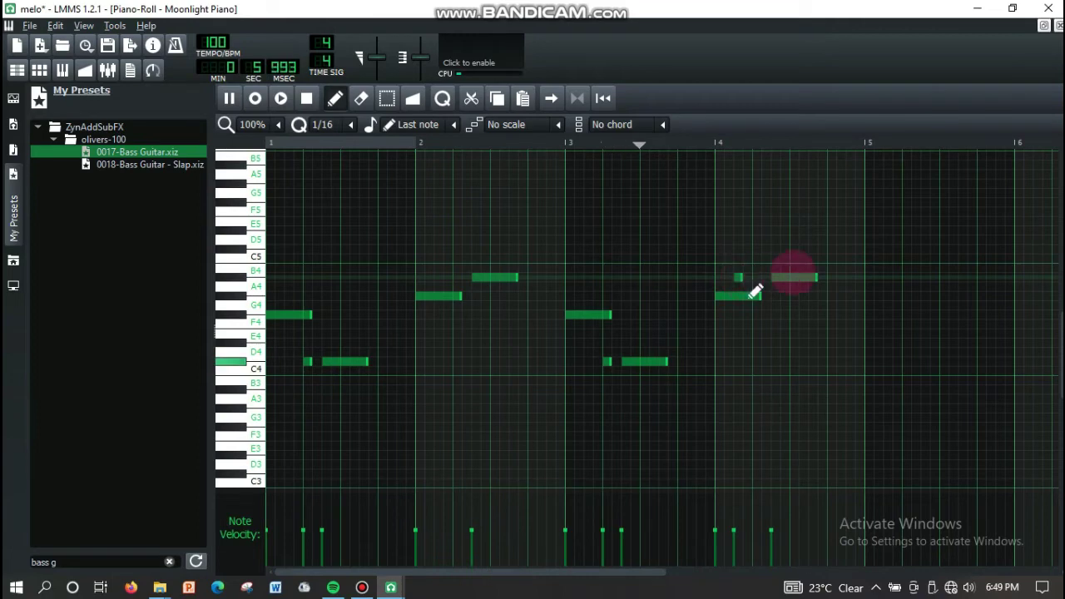
pyautogui.click(814, 276)
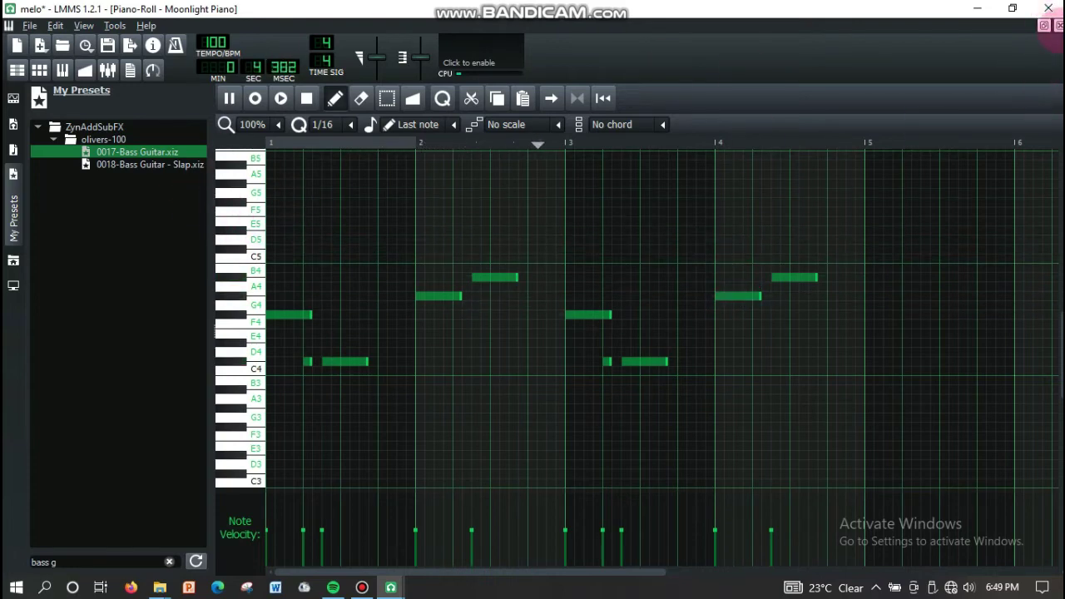
pyautogui.click(1057, 25)
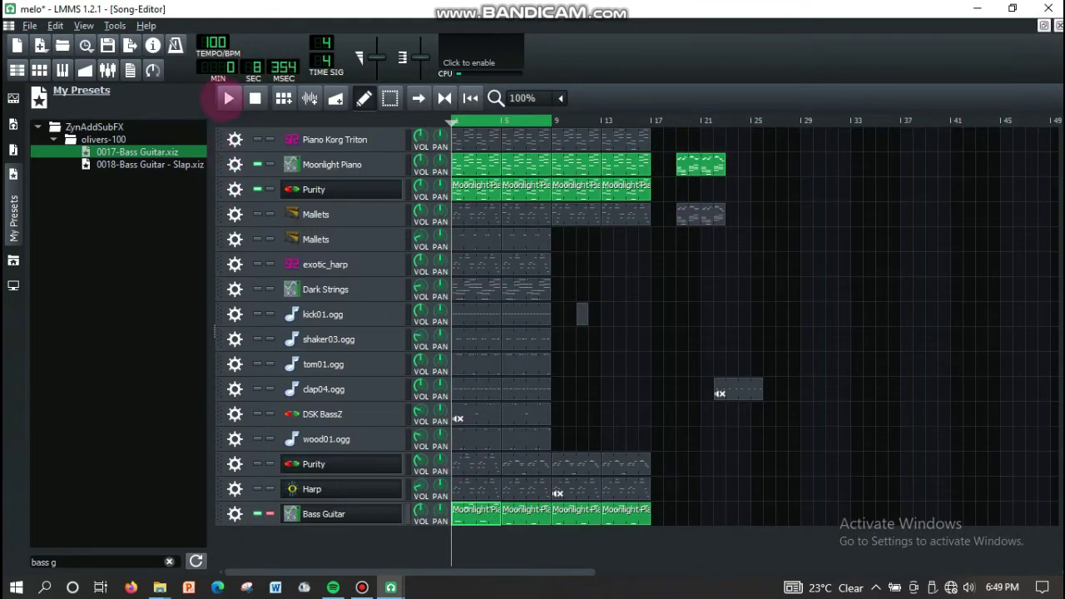
# - Play the song and unmute the Harp track, comparing the mix with and without it
pyautogui.click(228, 99)
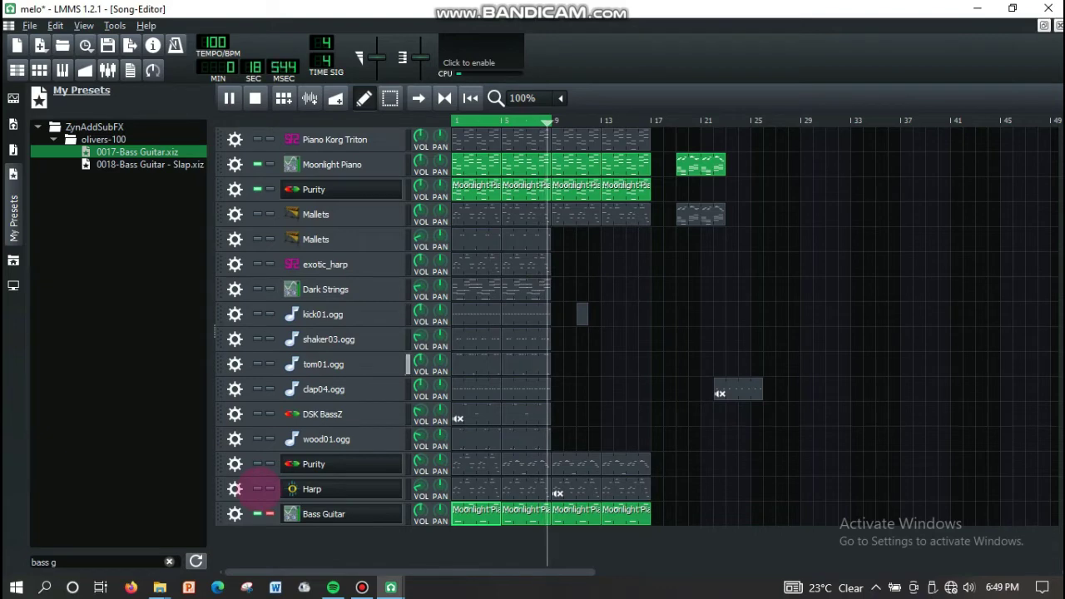
pyautogui.click(258, 490)
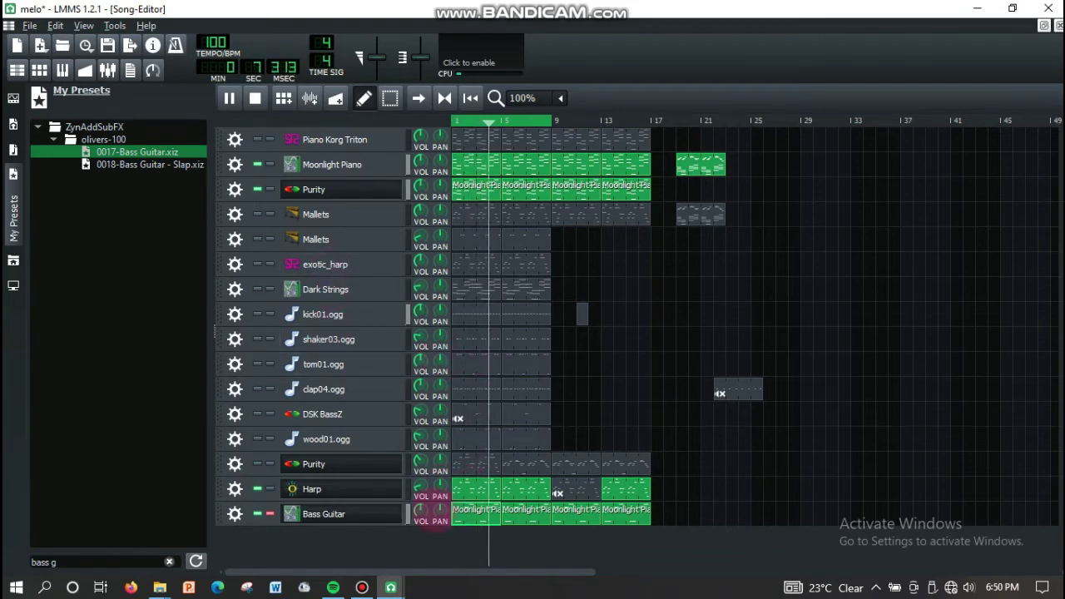
pyautogui.click(257, 488)
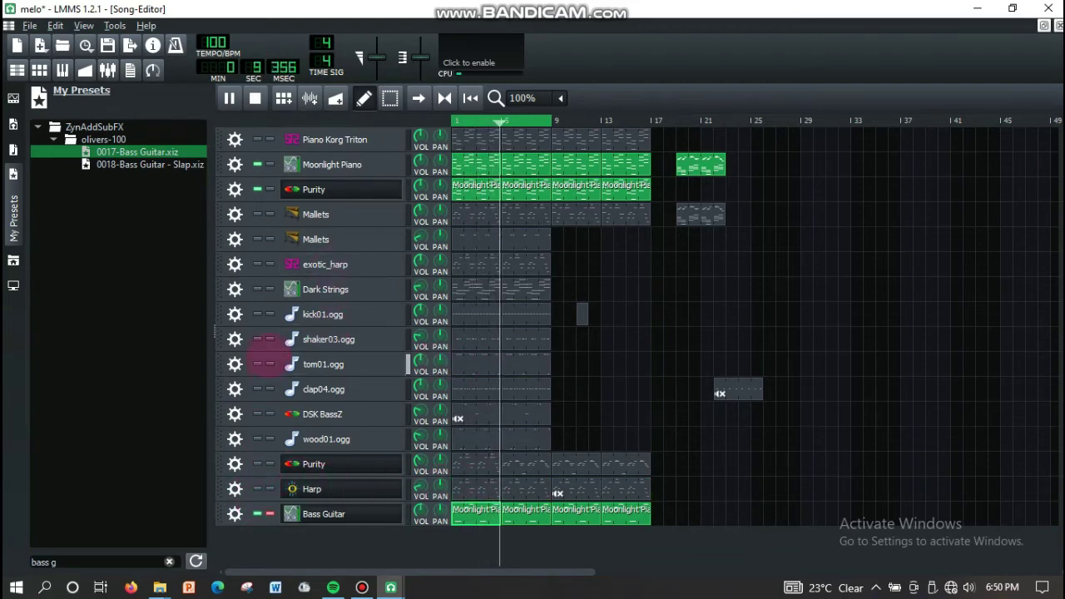
pyautogui.click(257, 489)
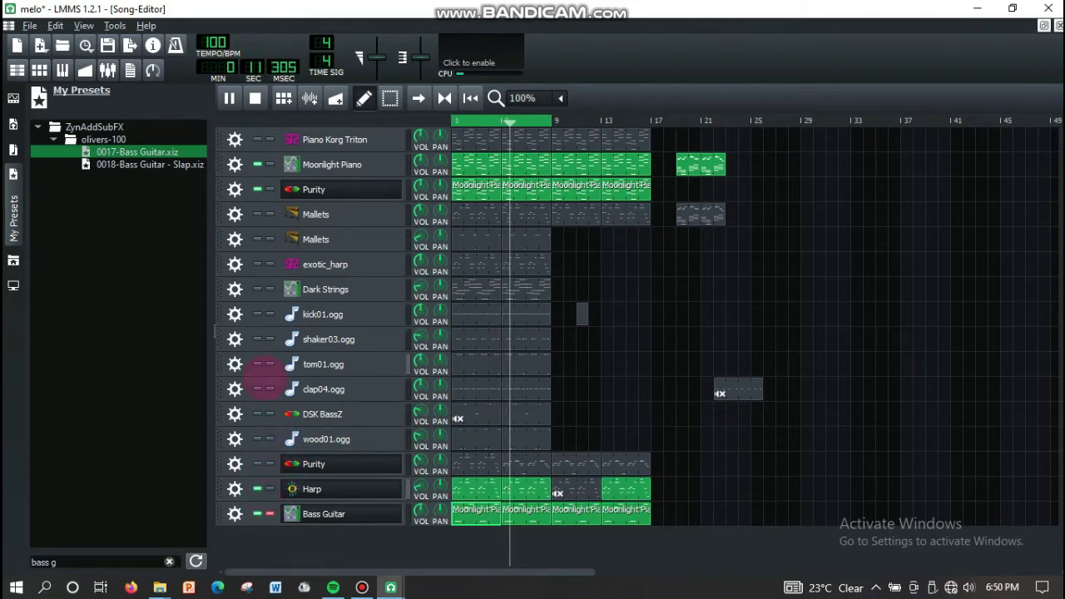
# - Audition the shaker03.ogg and kick01.ogg tracks in turn during playback, muting each one again
pyautogui.click(257, 338)
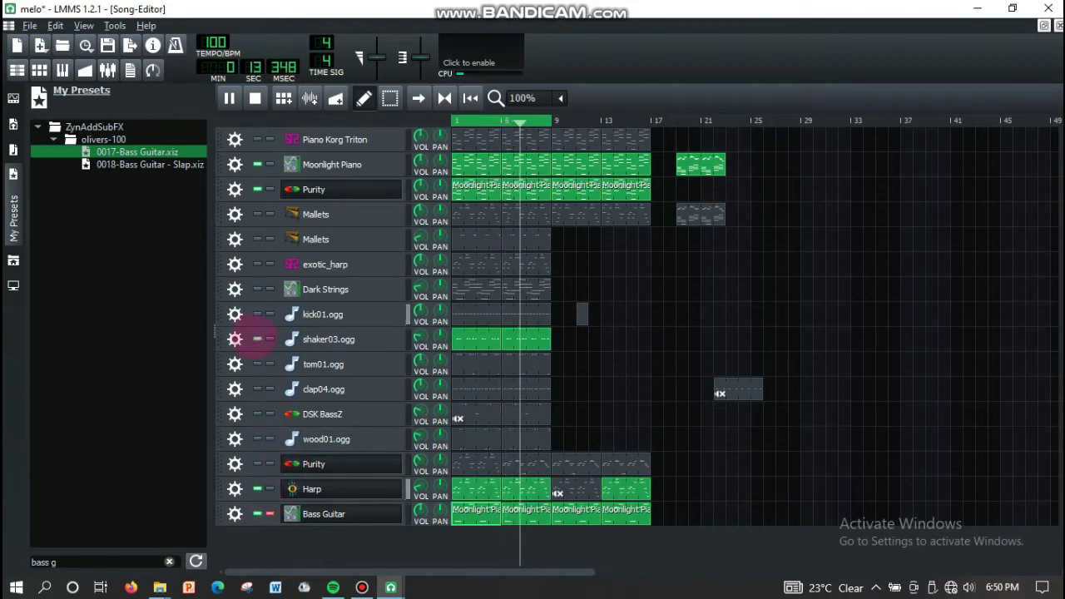
pyautogui.click(257, 339)
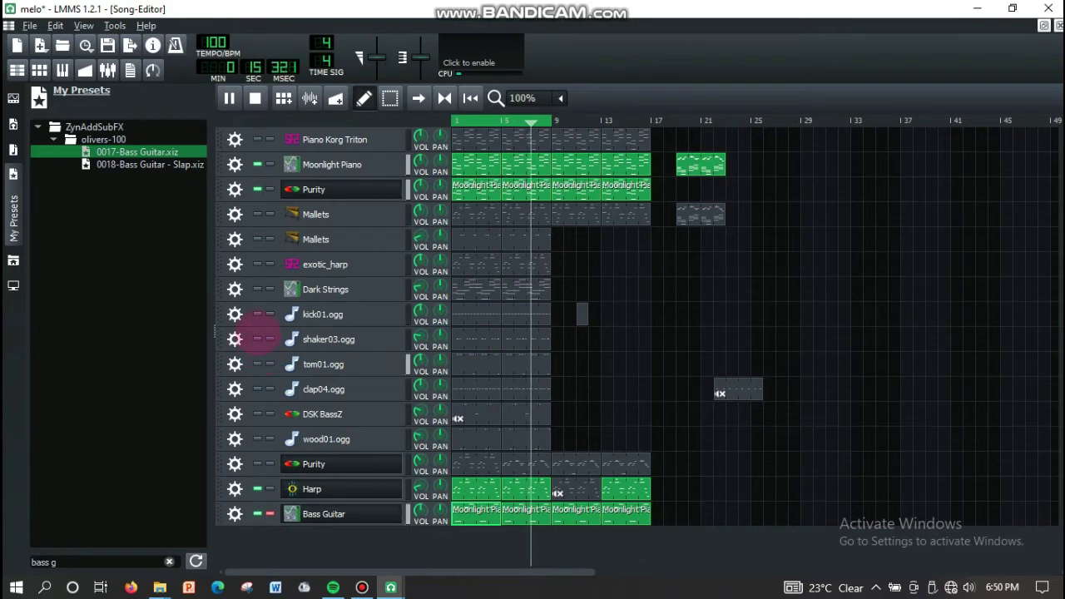
pyautogui.click(257, 314)
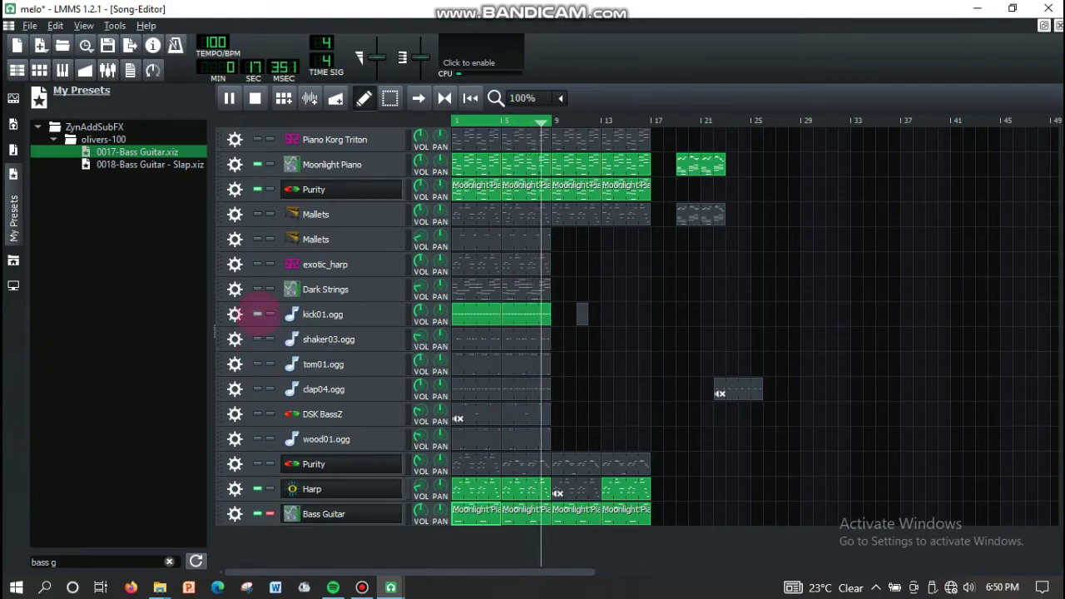
pyautogui.click(257, 314)
# - Unmute the Dark Strings and clap04.ogg tracks, and restart the song from the beginning
pyautogui.click(258, 288)
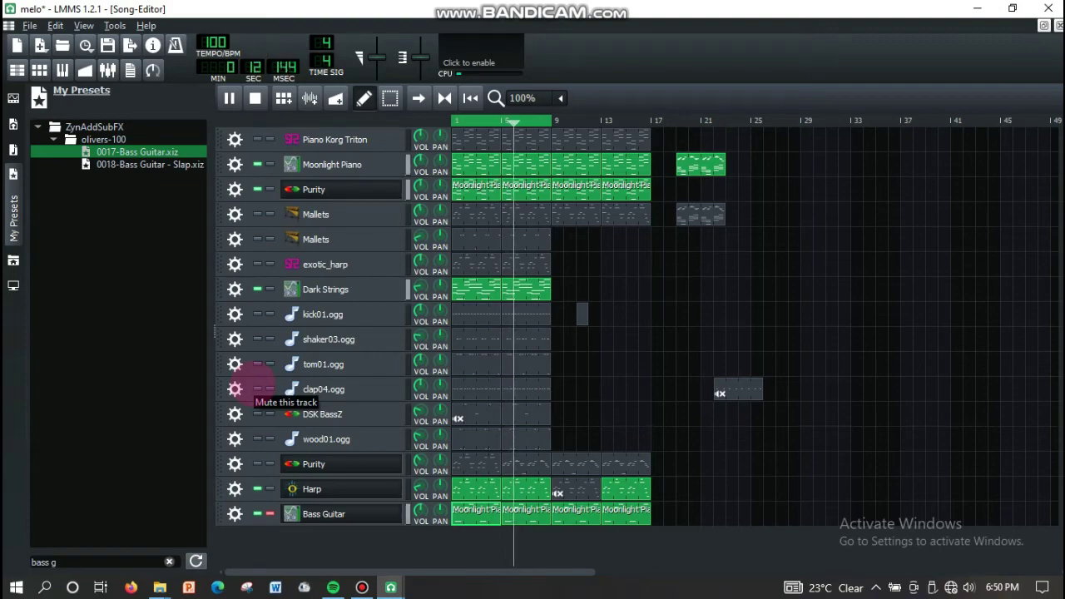
pyautogui.click(258, 389)
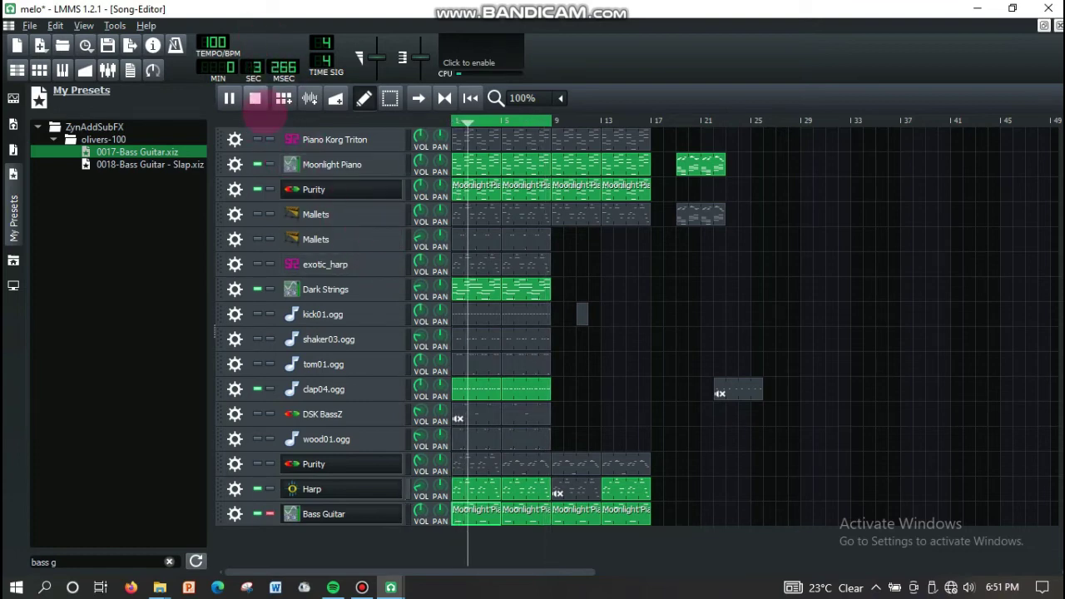
pyautogui.click(255, 98)
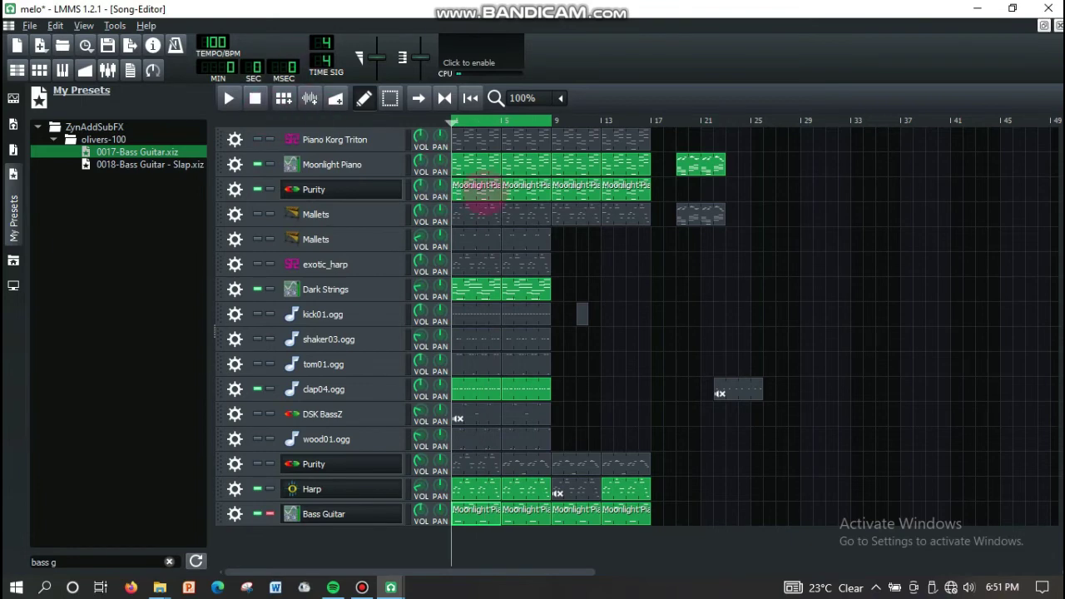
pyautogui.click(229, 98)
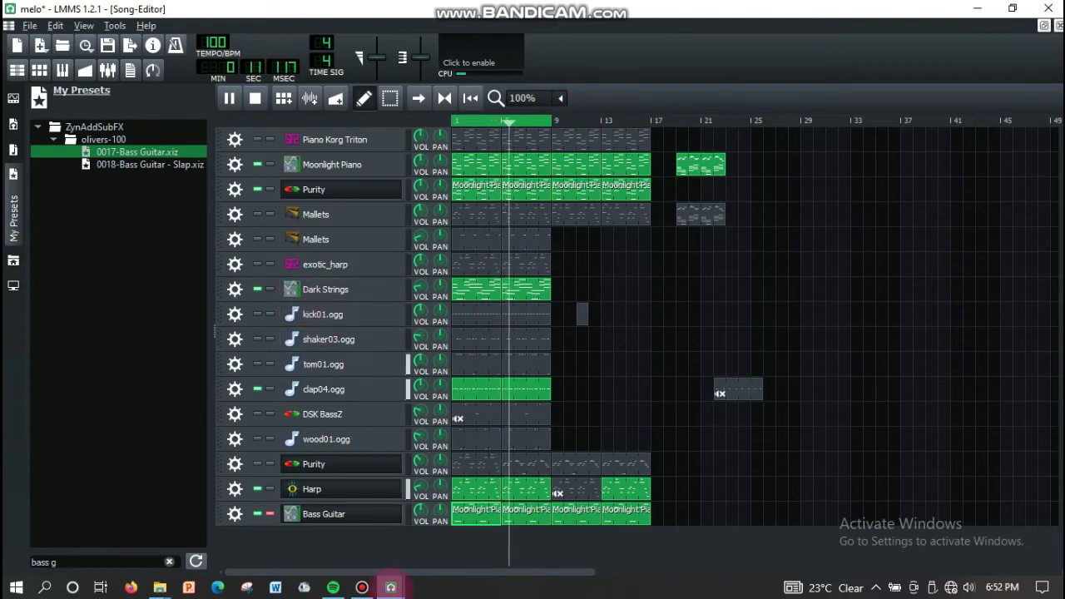
pyautogui.moveTo(362, 588)
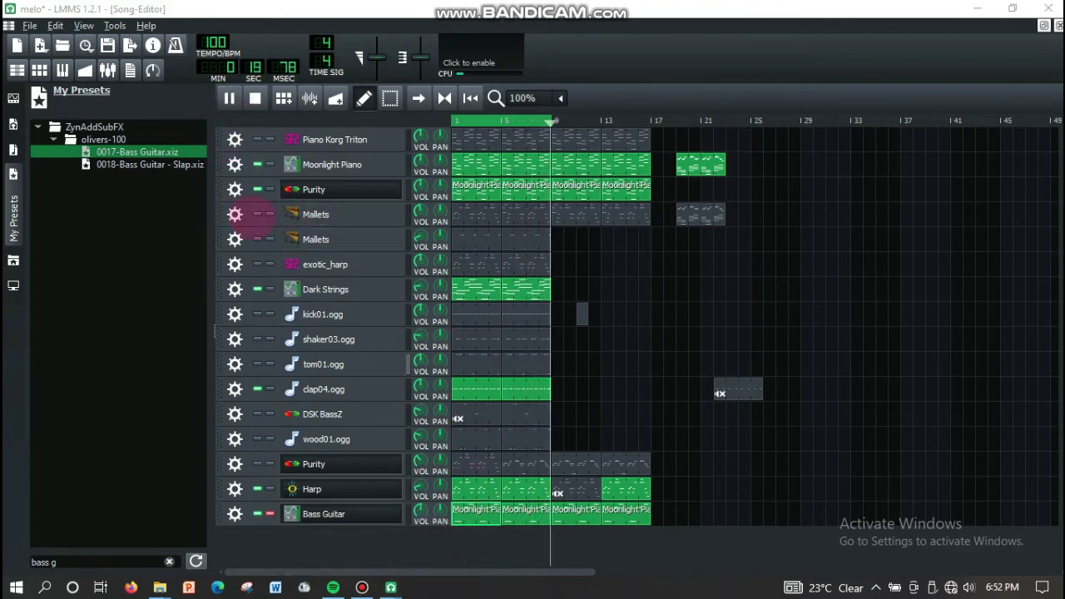
# - Unmute the lower Mallets track and adjust its volume slightly, auditioning the upper Mallets and exotic_harp tracks but keeping both muted
pyautogui.click(257, 214)
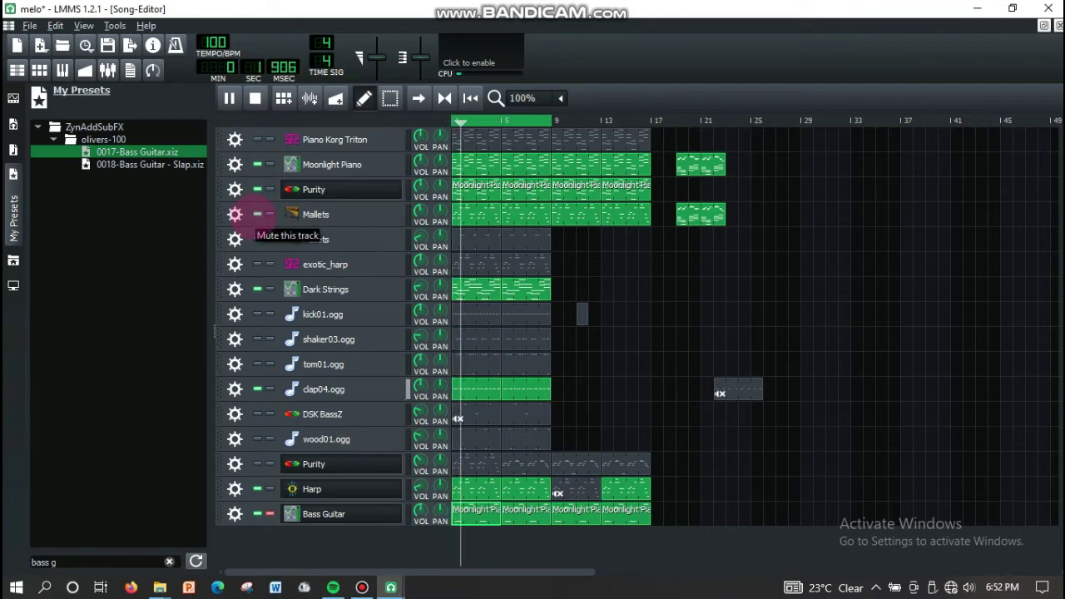
pyautogui.click(257, 214)
pyautogui.click(258, 239)
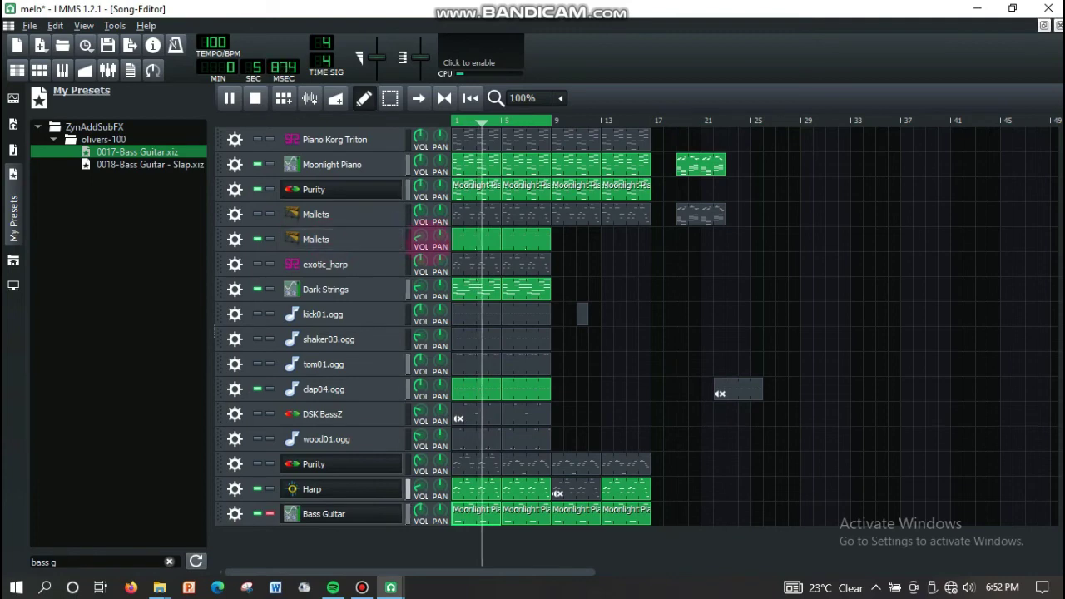
pyautogui.moveTo(419, 239); pyautogui.dragTo(421, 240)
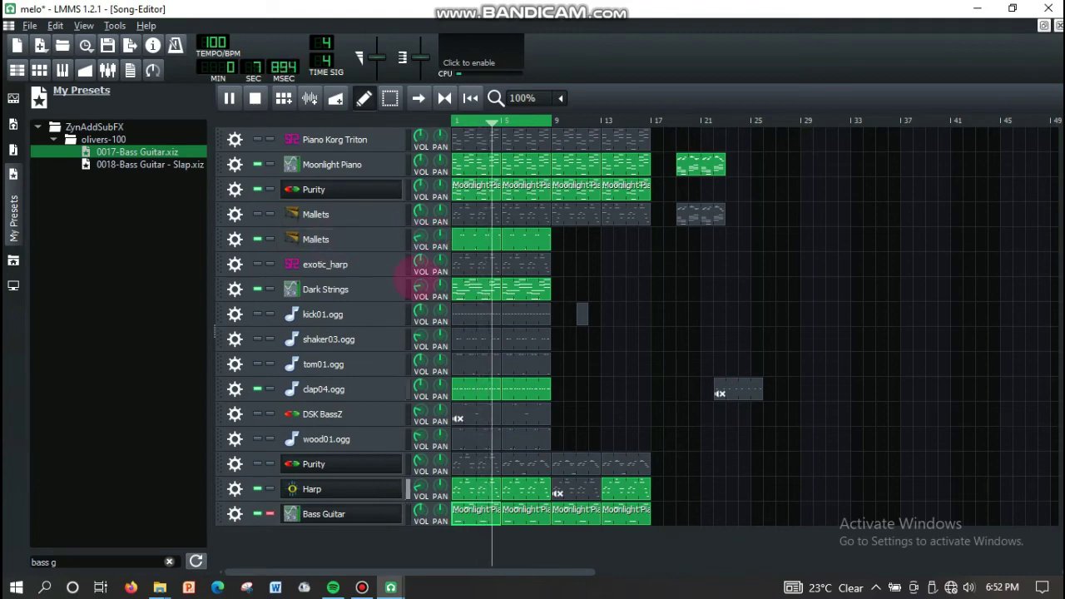
pyautogui.click(257, 263)
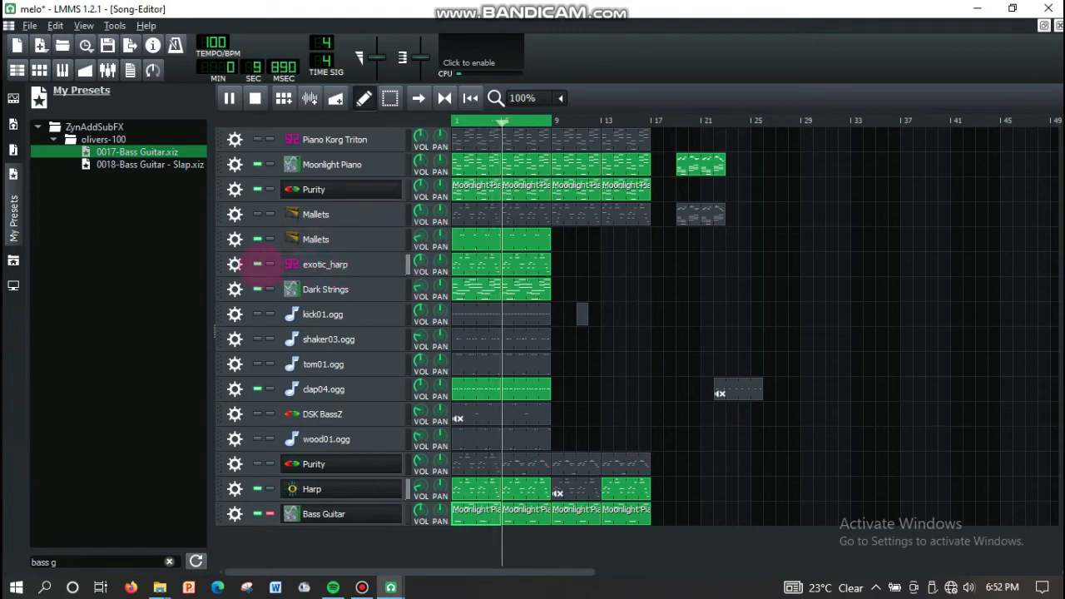
pyautogui.click(257, 263)
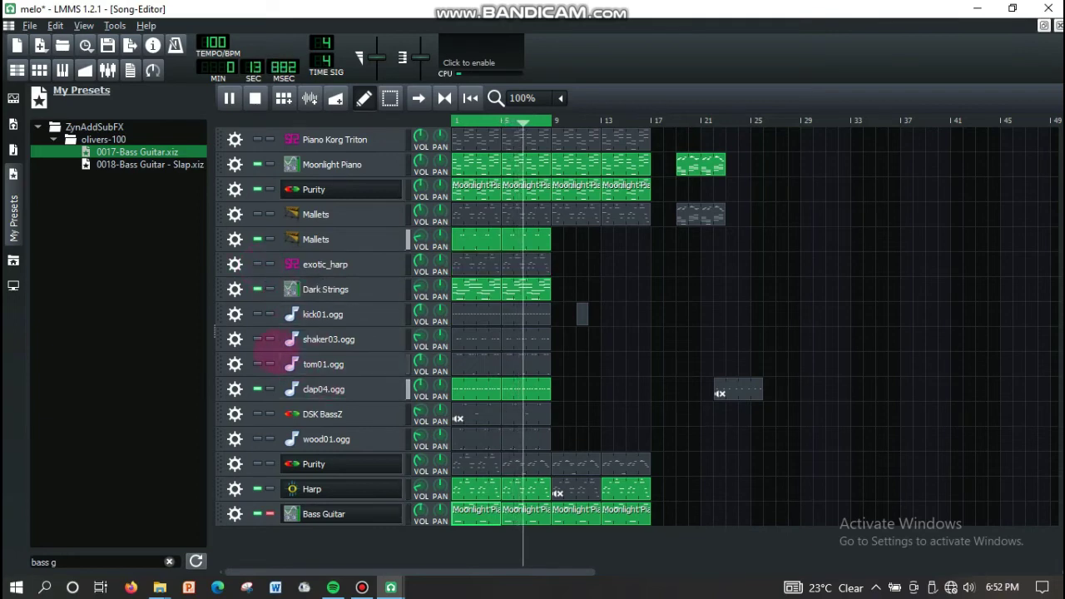
# - Unmute the shaker03.ogg and tom01.ogg tracks, and audition kick01.ogg briefly before muting it again
pyautogui.click(257, 338)
pyautogui.click(257, 364)
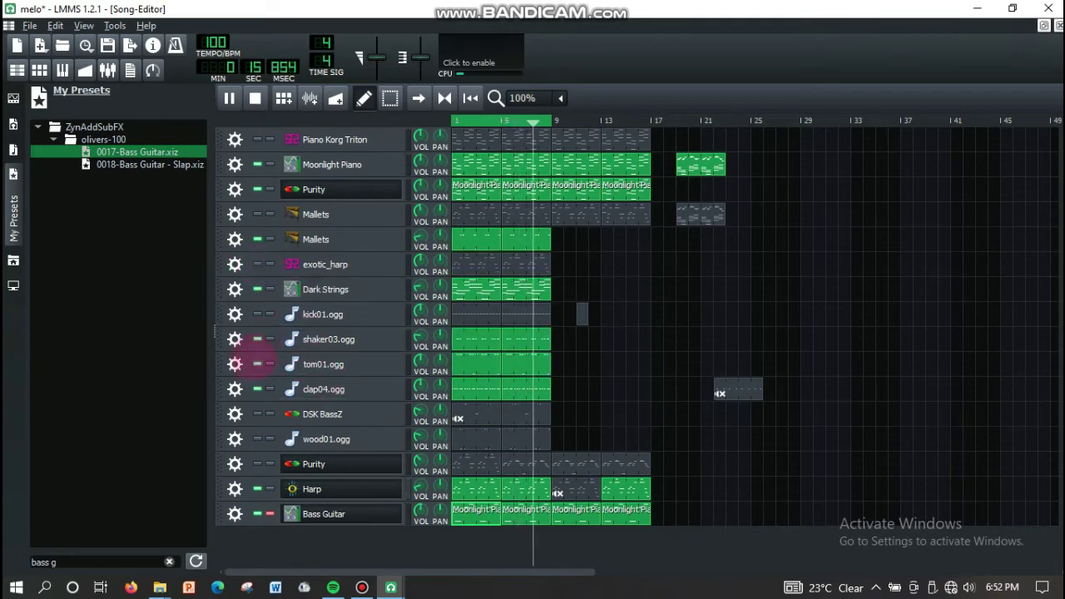
pyautogui.click(258, 314)
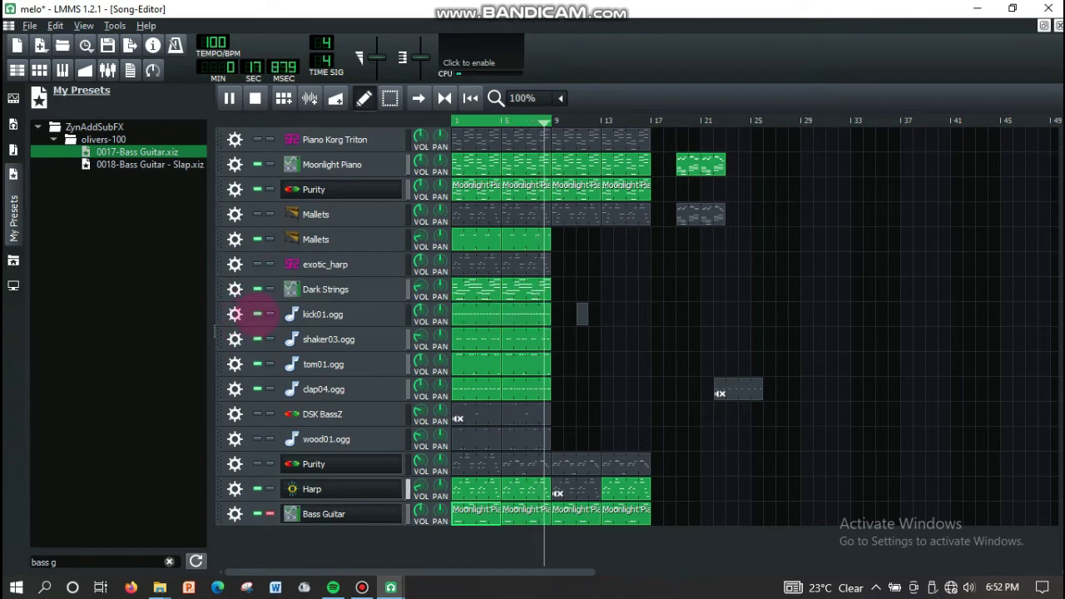
pyautogui.click(258, 314)
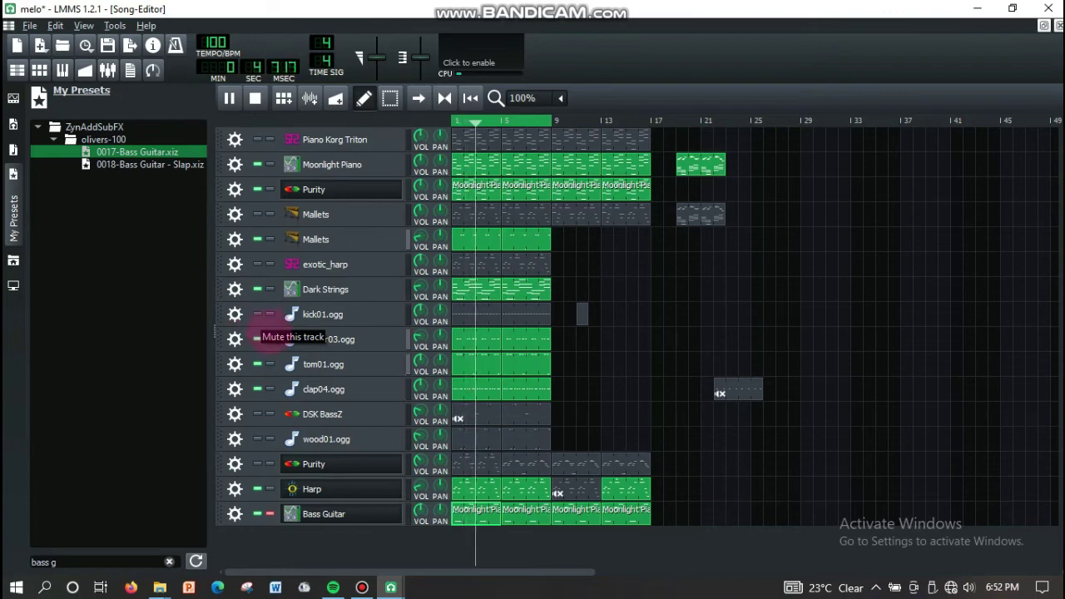
# - Compare the mix with and without tom01.ogg, and solo that track briefly before restoring the other tracks
pyautogui.click(257, 363)
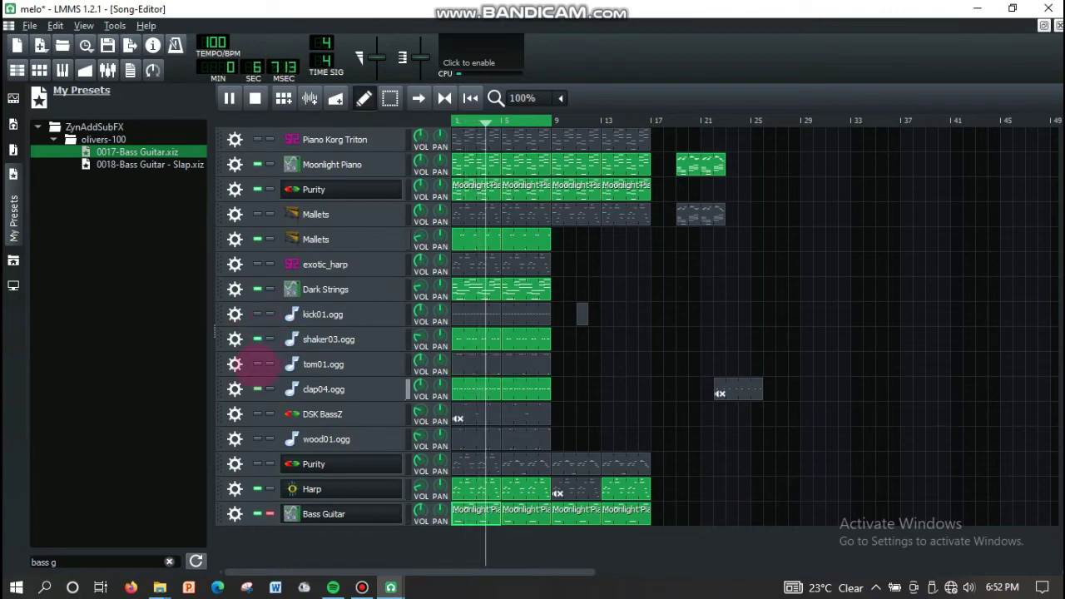
pyautogui.click(257, 364)
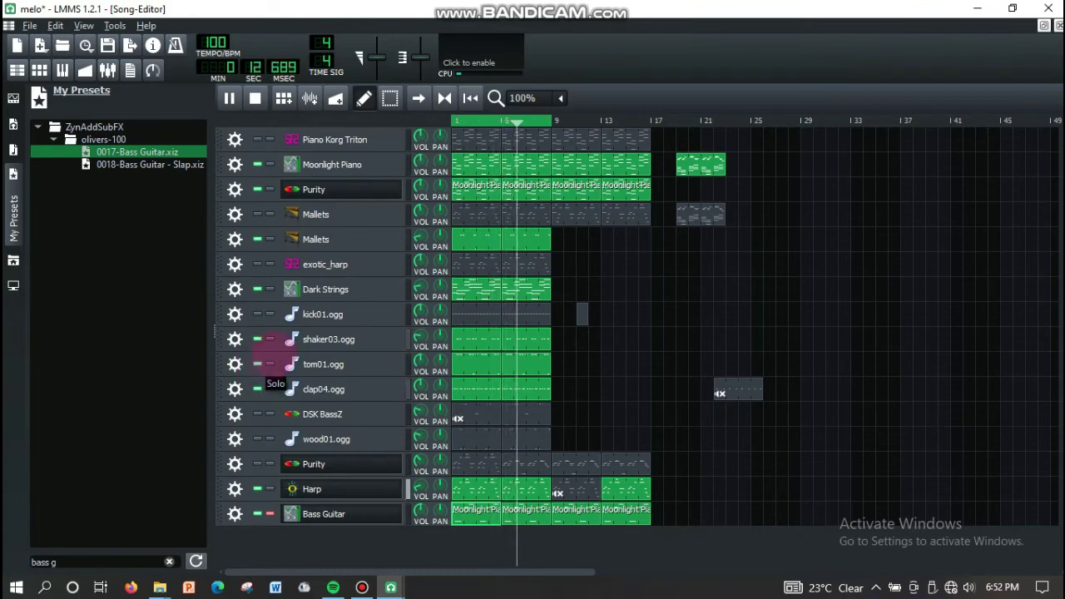
pyautogui.click(269, 365)
pyautogui.click(269, 365)
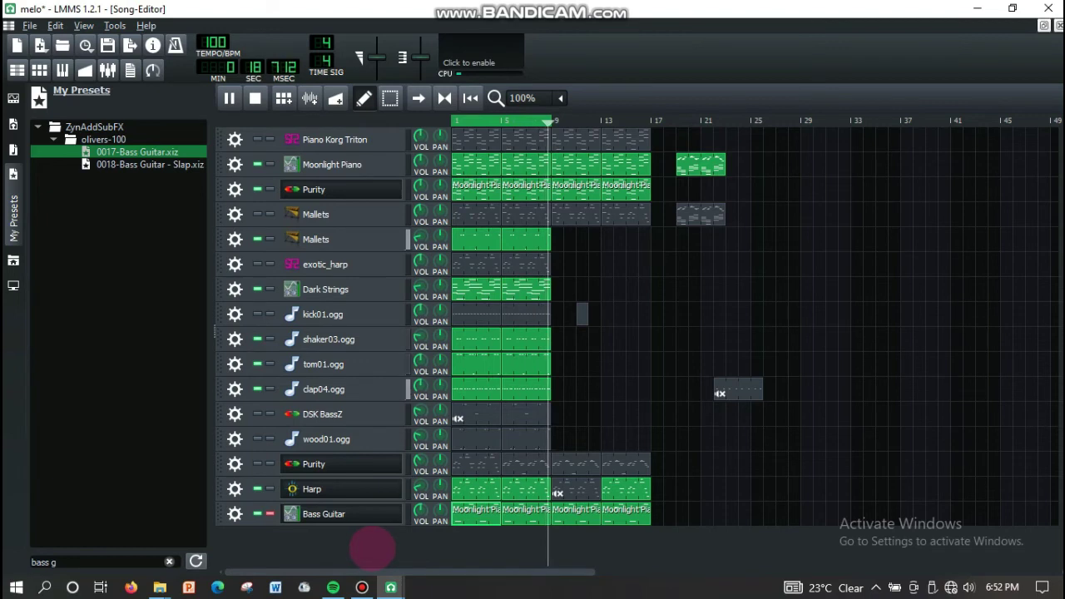
# - Stop playback and save the project
pyautogui.press('space')
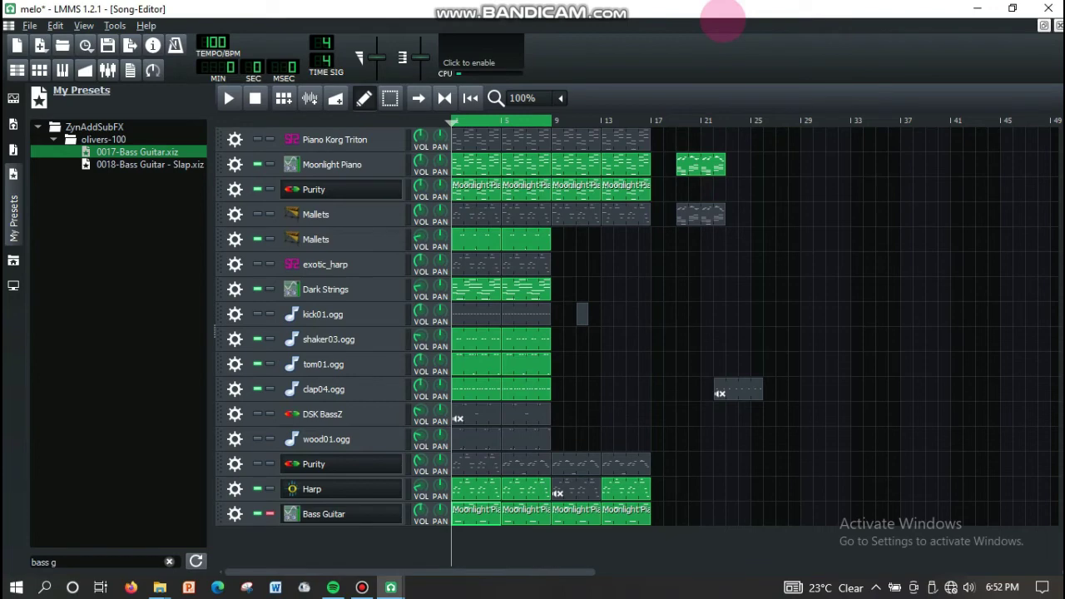
pyautogui.hotkey('ctrl', 's')
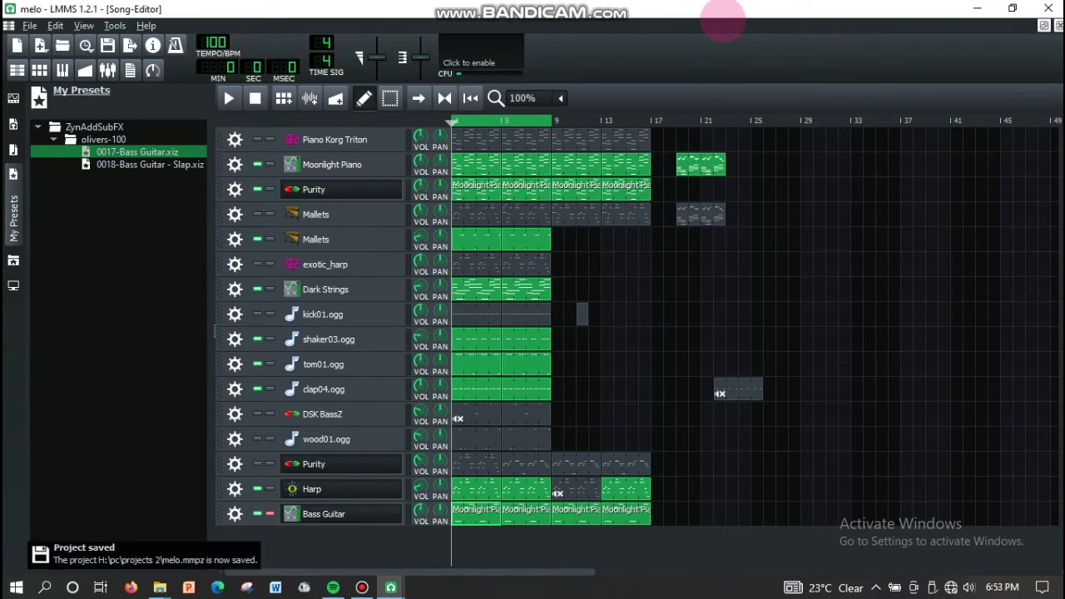